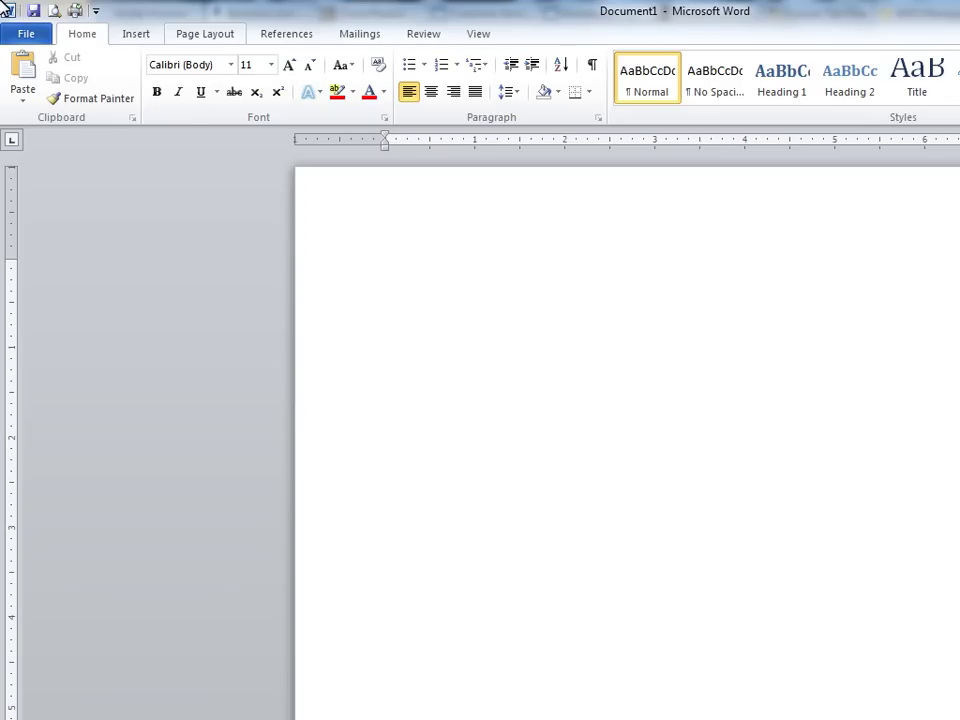
- Set a special first-line indentation of 0.5" for the document's paragraphs
click(212, 36)
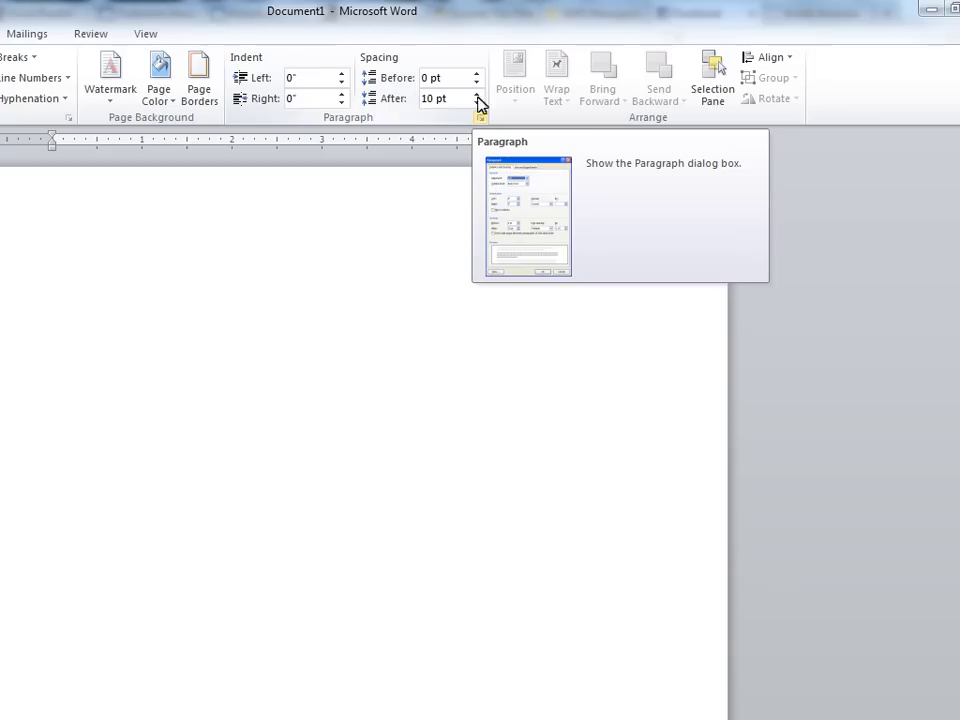
click(481, 119)
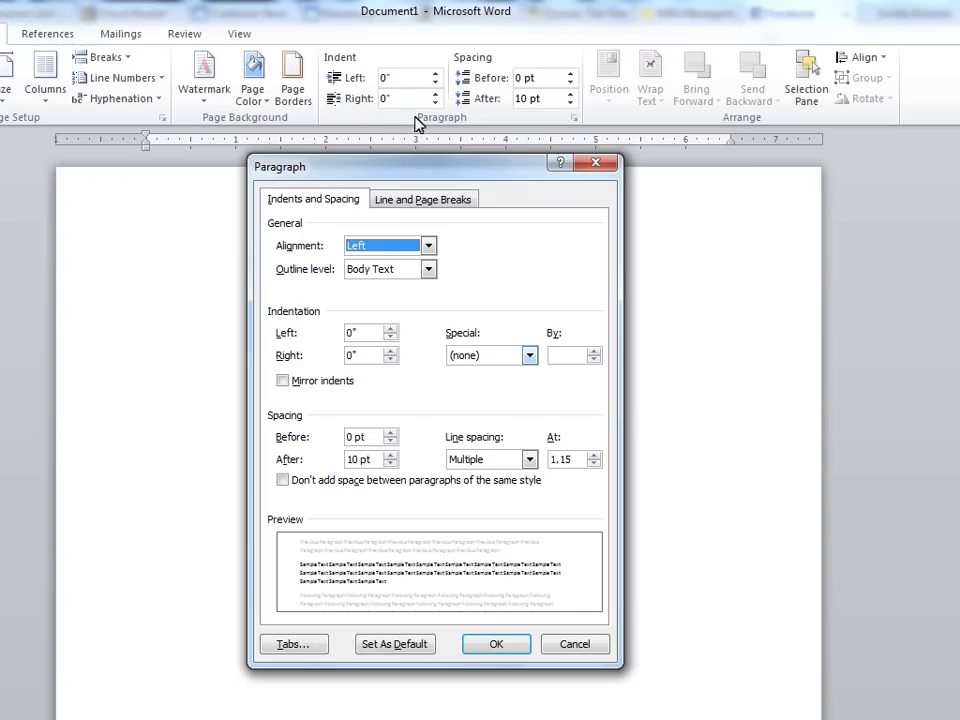
click(510, 358)
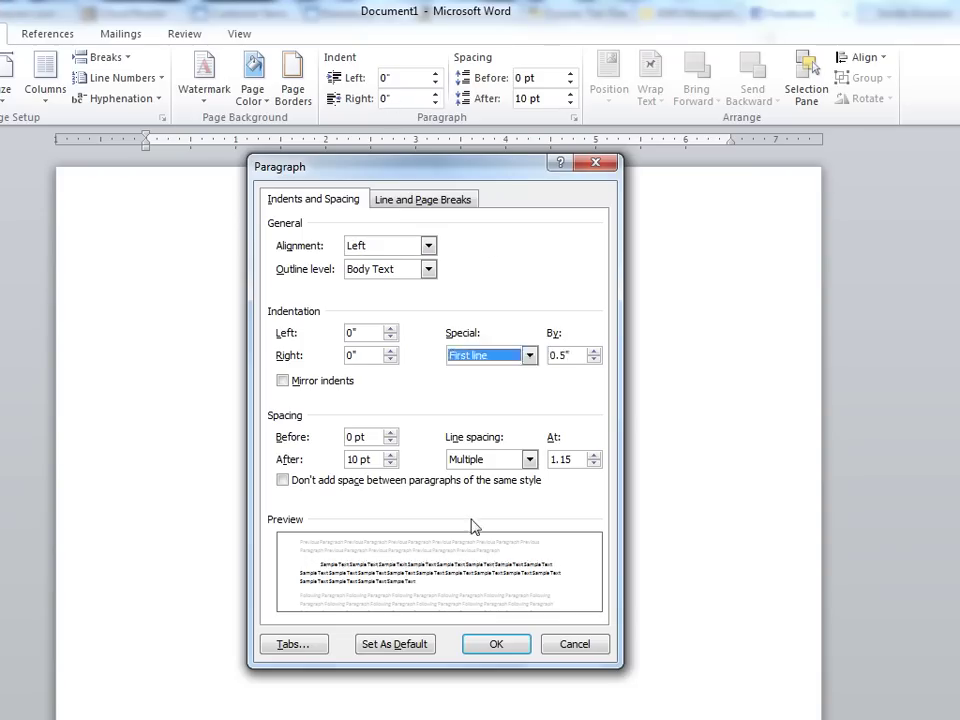
click(505, 385)
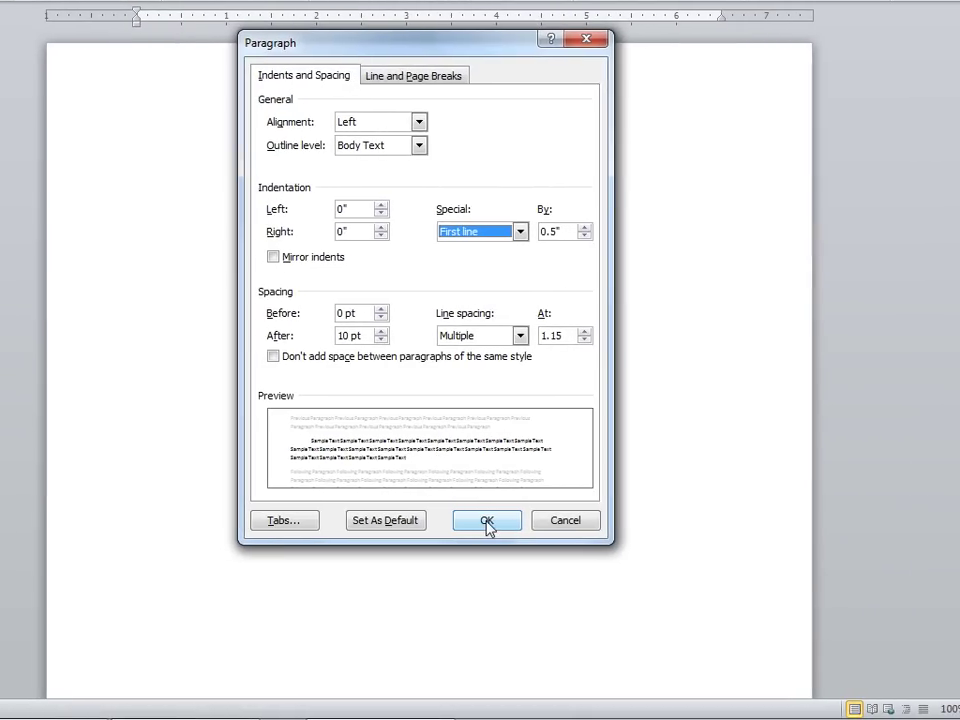
click(486, 521)
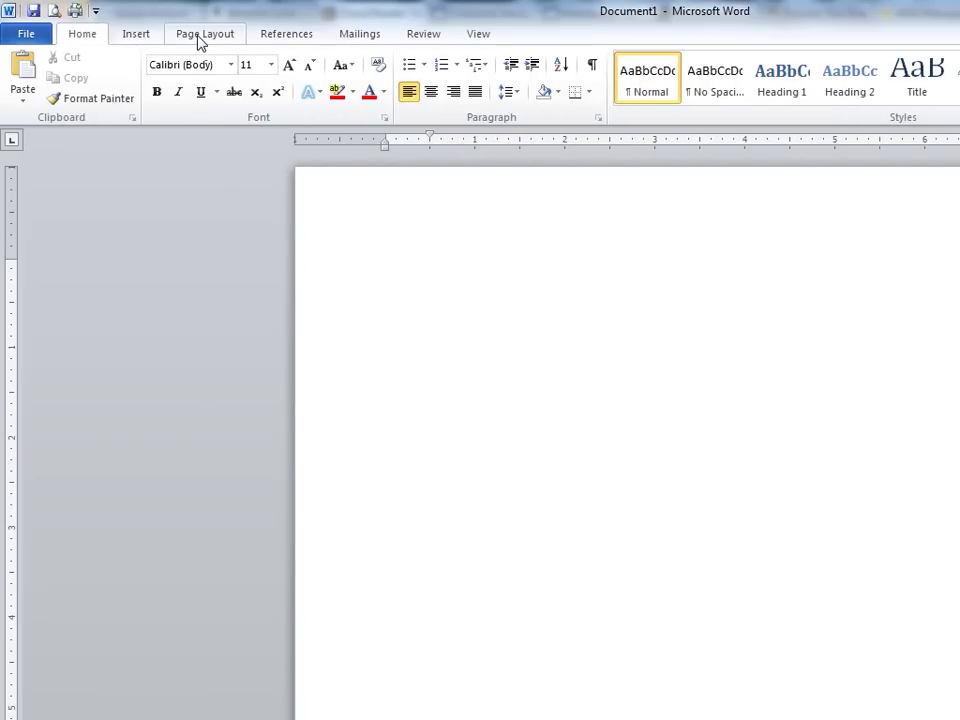
- Set the paragraph spacing after to 10 pt
click(200, 37)
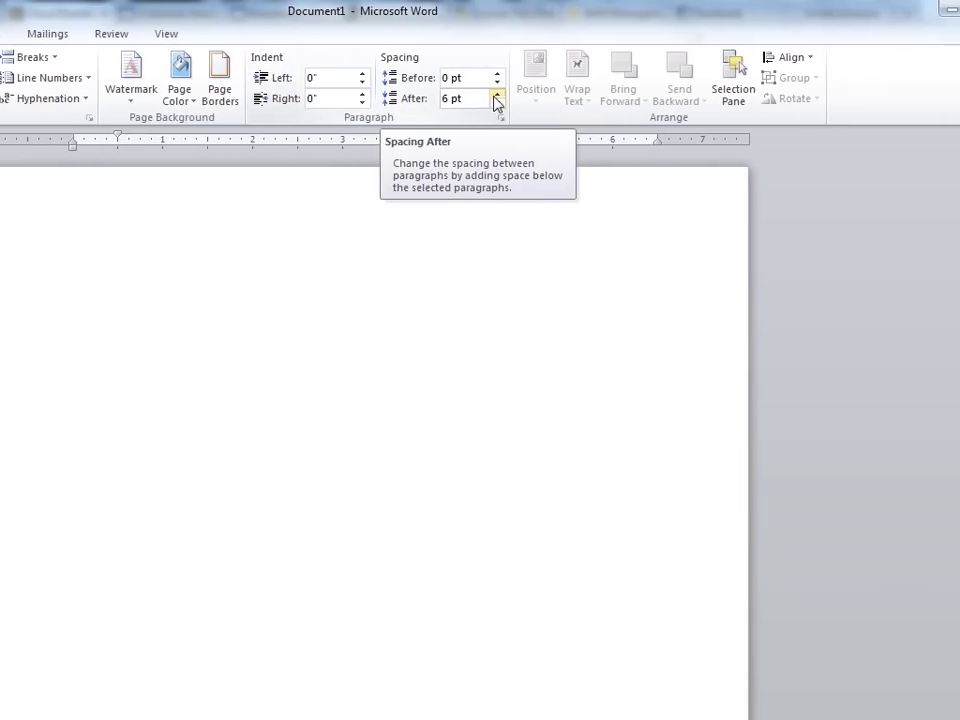
click(534, 93)
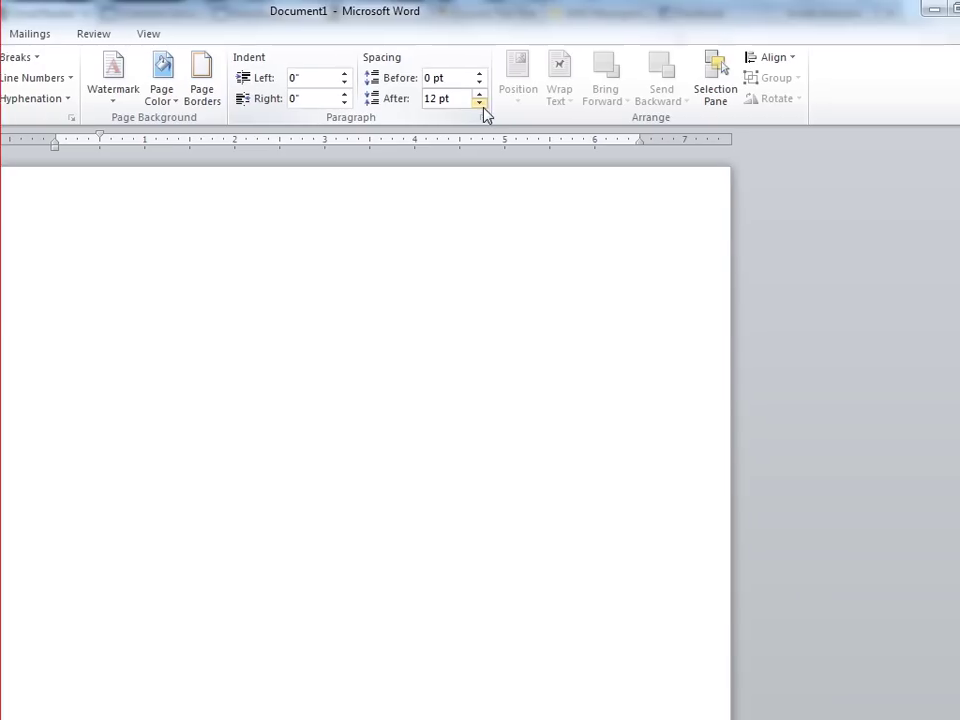
click(484, 102)
drag(446, 99, 433, 99)
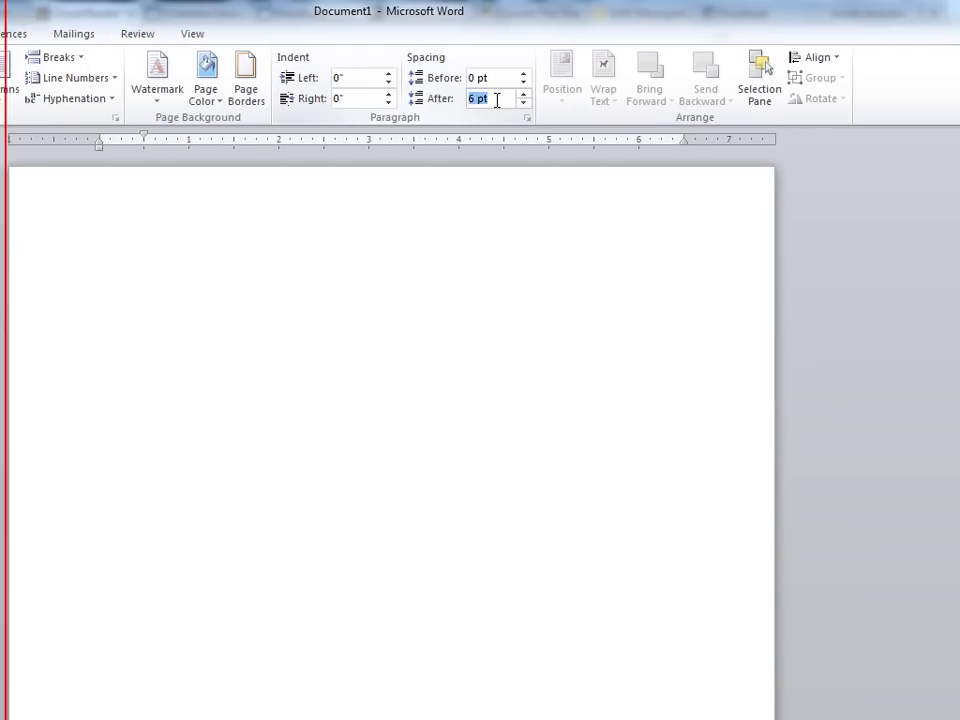
text(10)
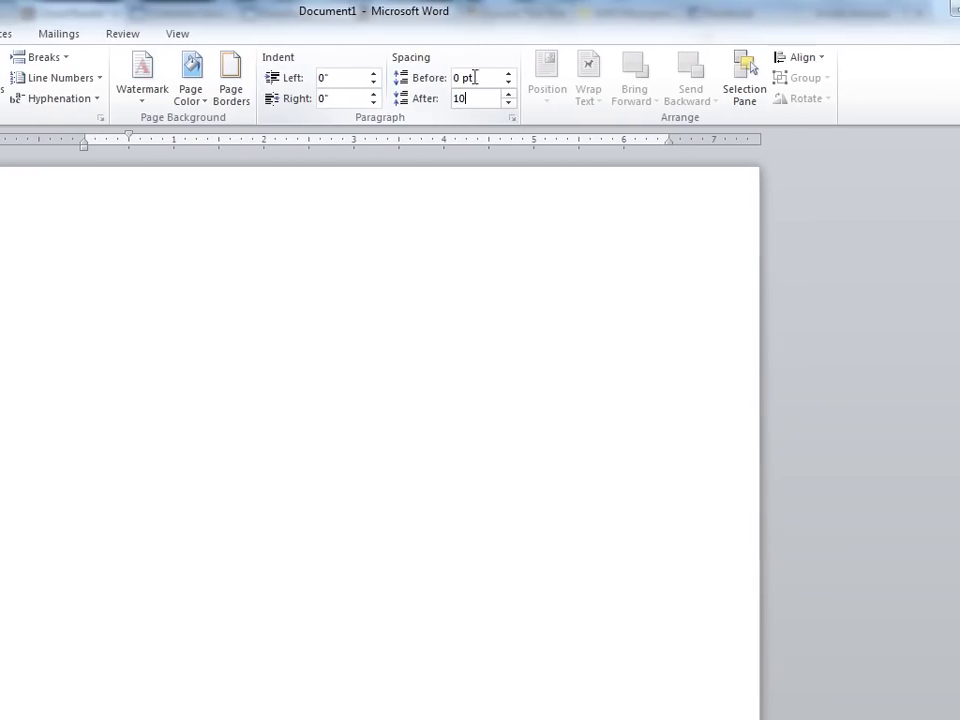
key(Return)
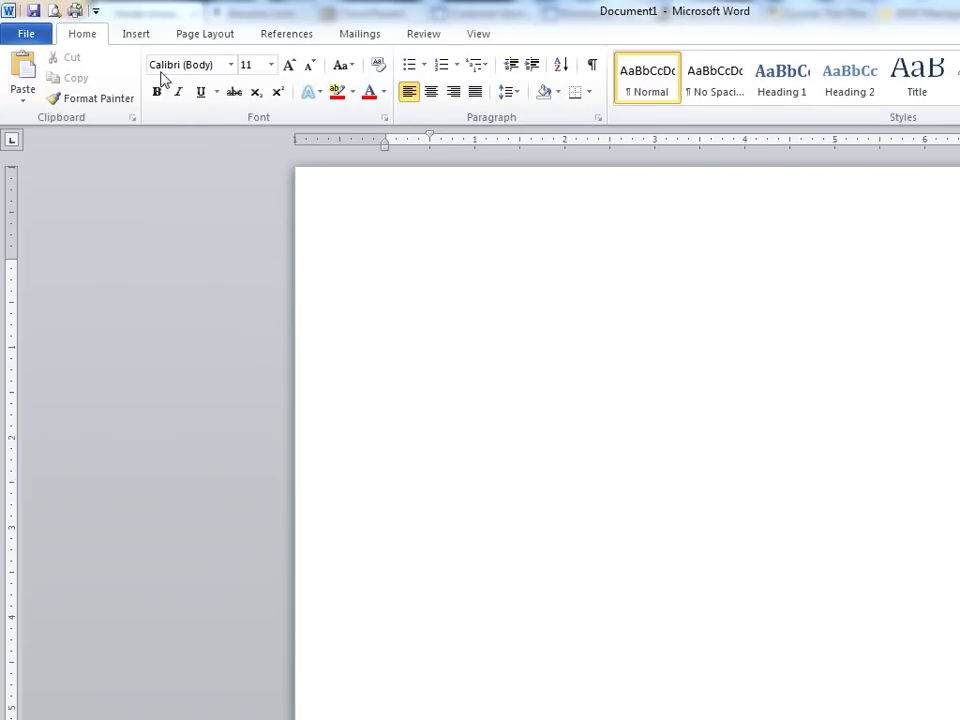
- Show the paragraph marks and hidden formatting symbols, and hide them again
click(135, 37)
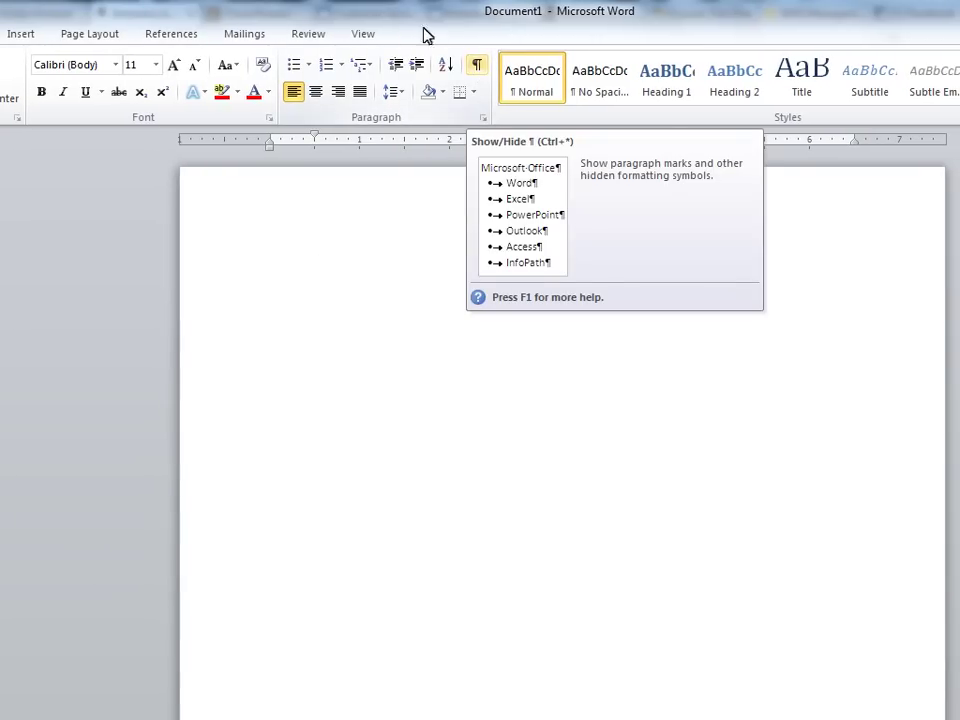
click(478, 68)
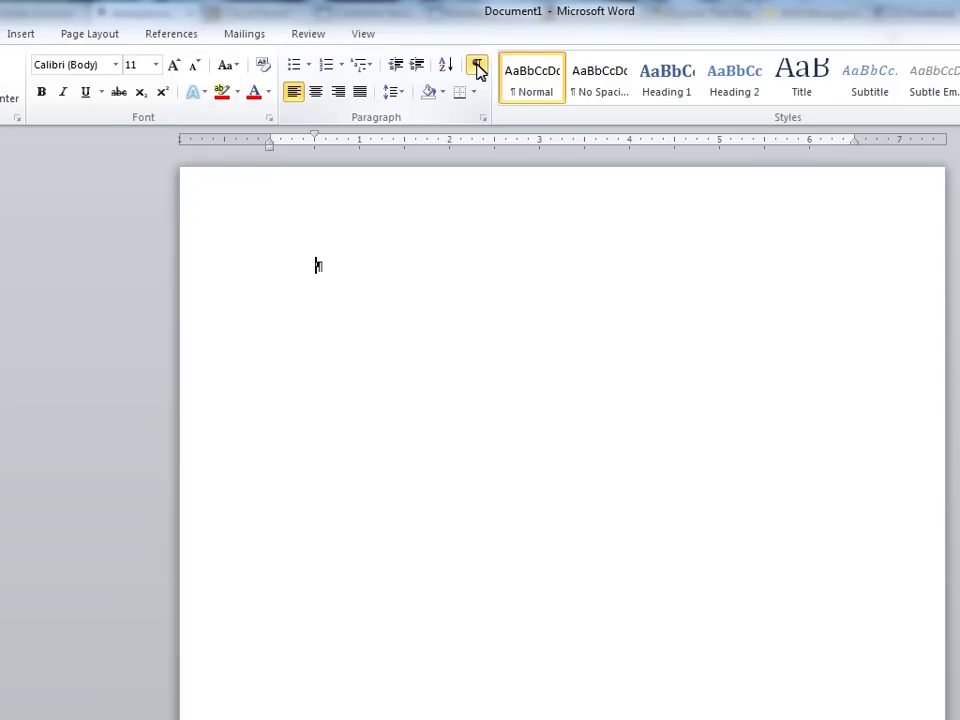
click(478, 68)
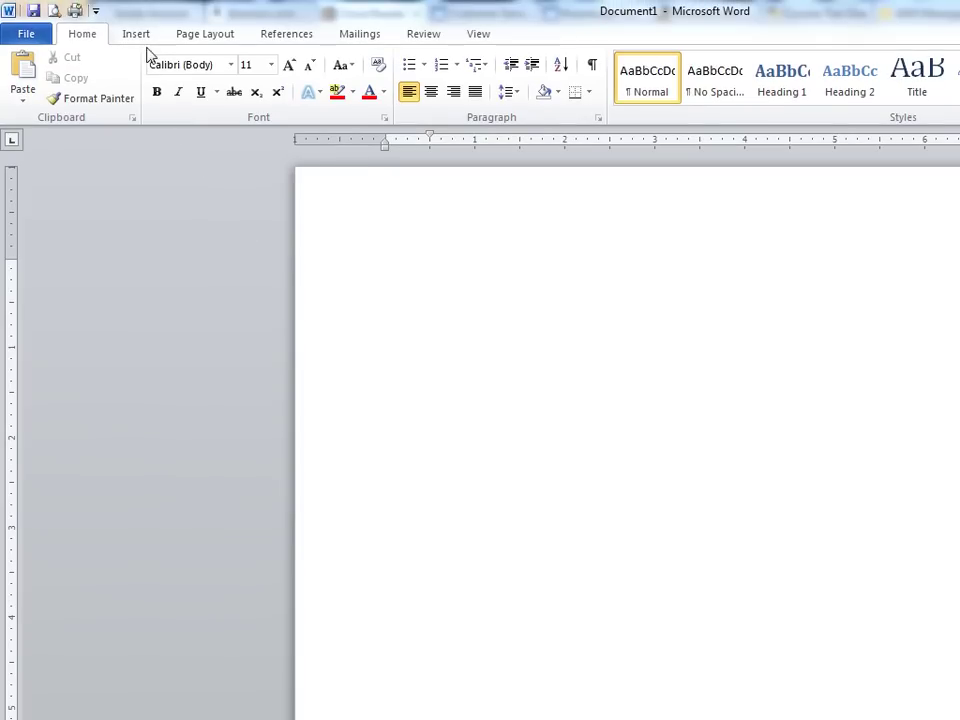
click(136, 36)
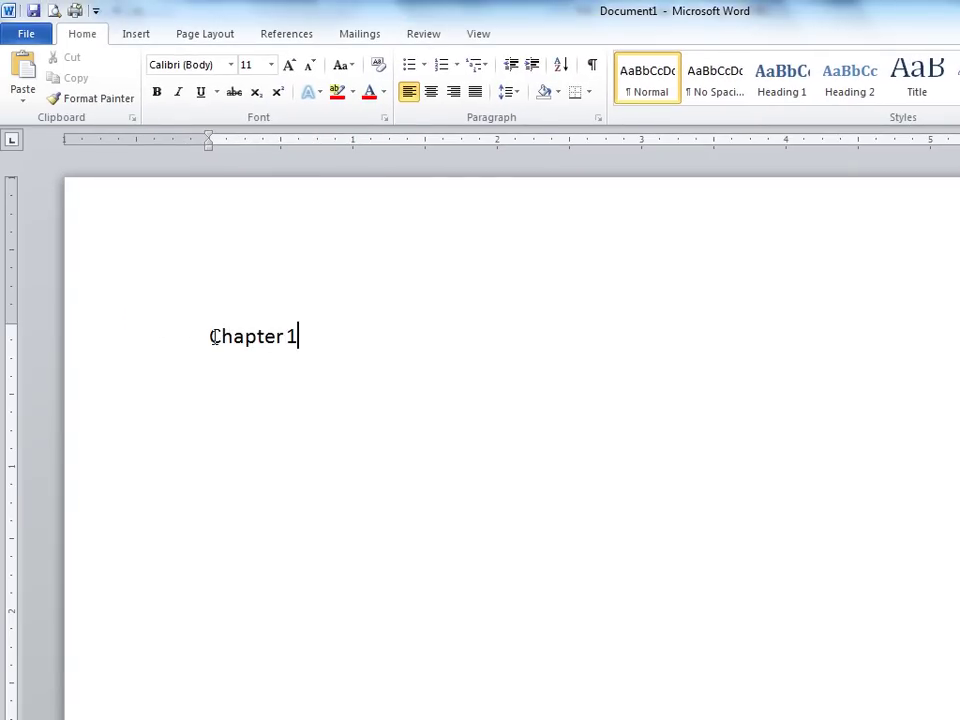
- Apply the Heading 1 style to the "Chapter 1" line and modify that style's font color to Automatic
drag(210, 336, 296, 343)
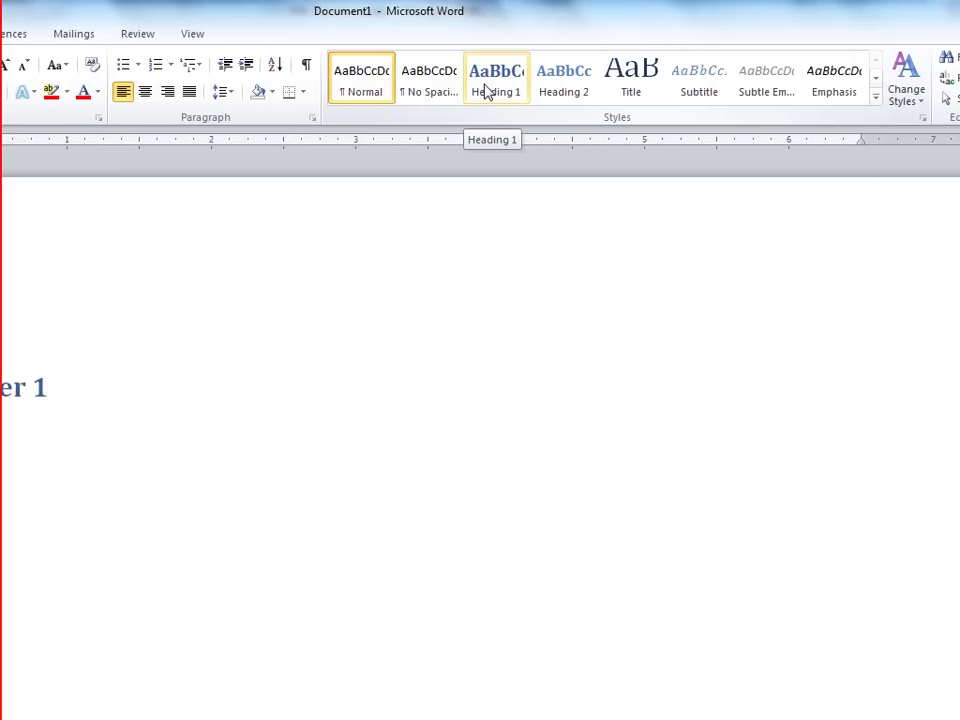
click(486, 92)
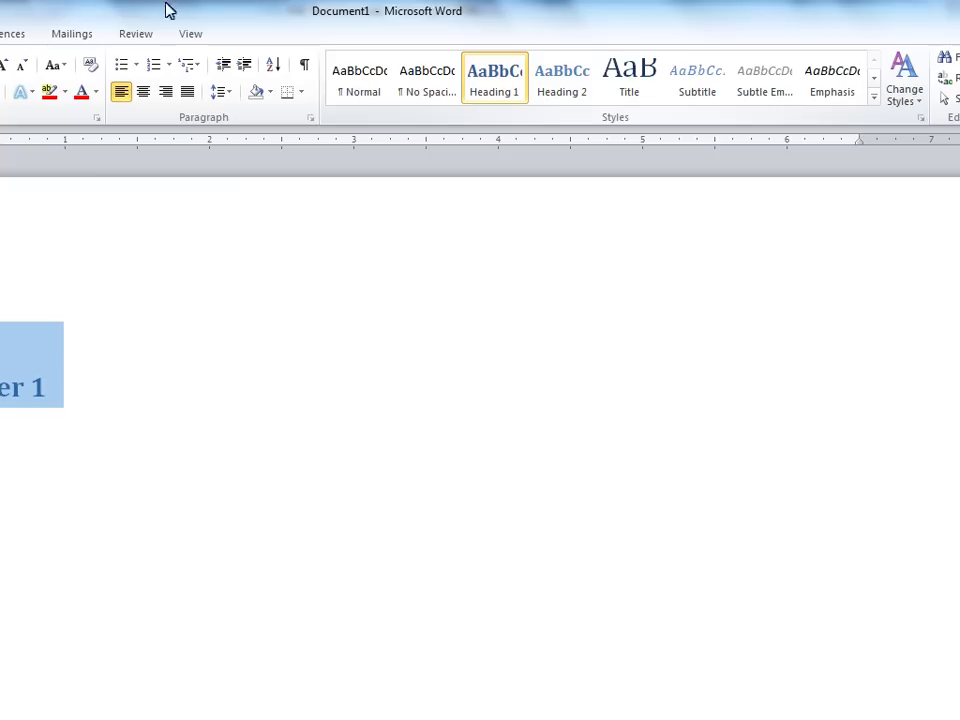
right_click(484, 90)
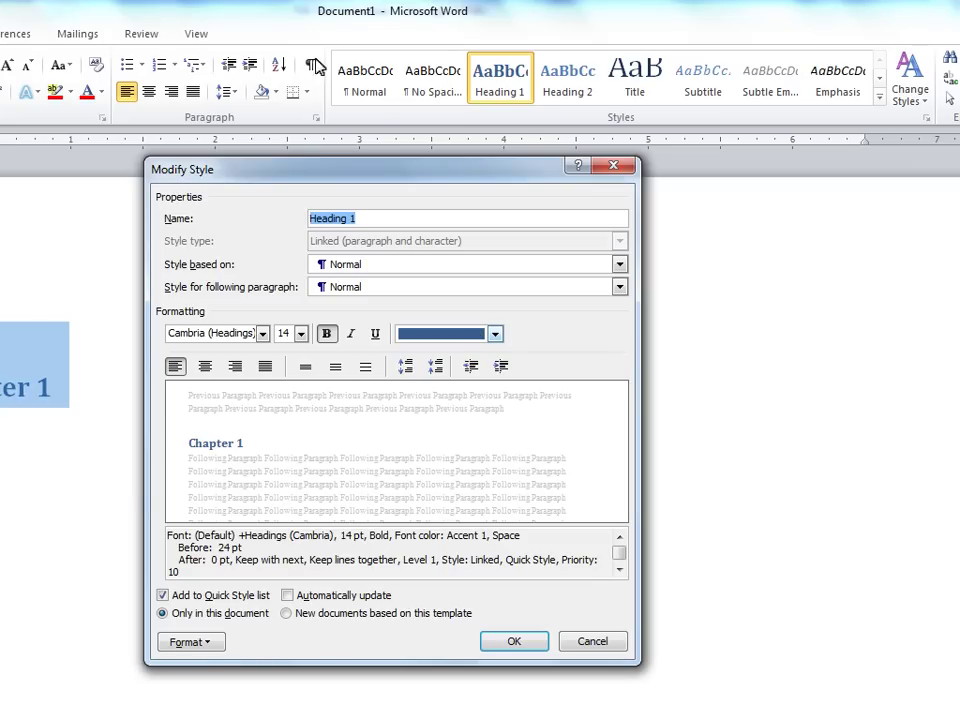
click(476, 338)
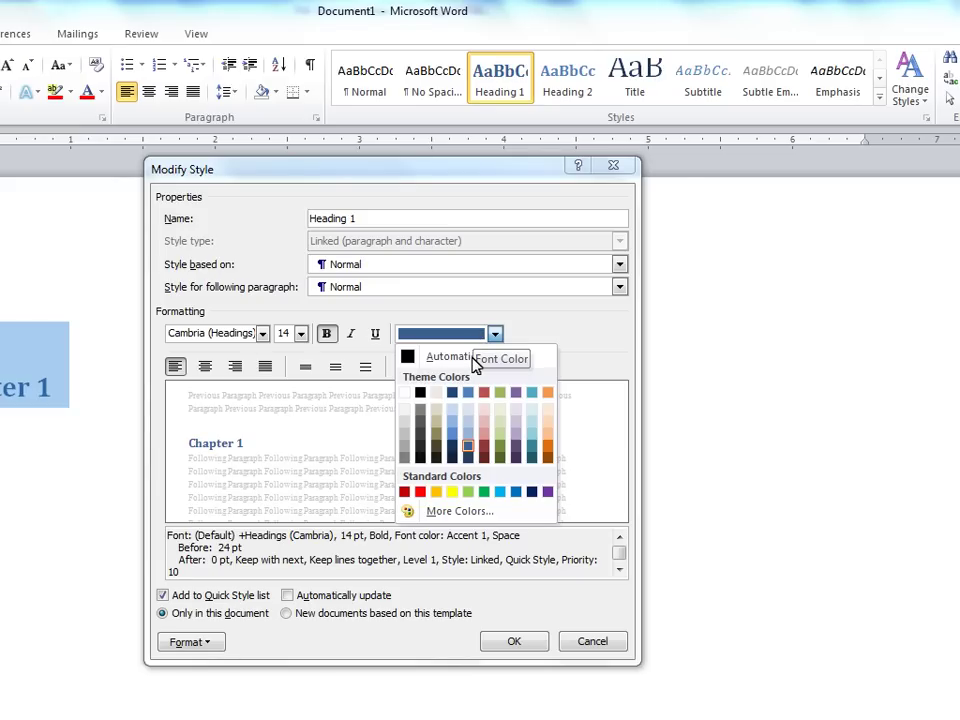
click(476, 360)
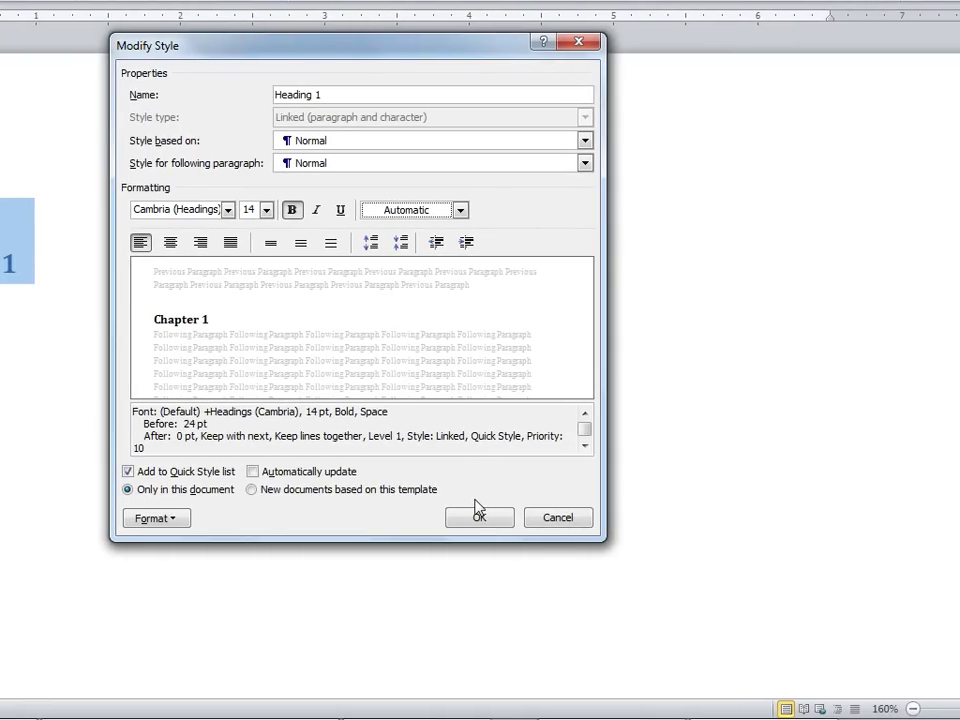
click(477, 516)
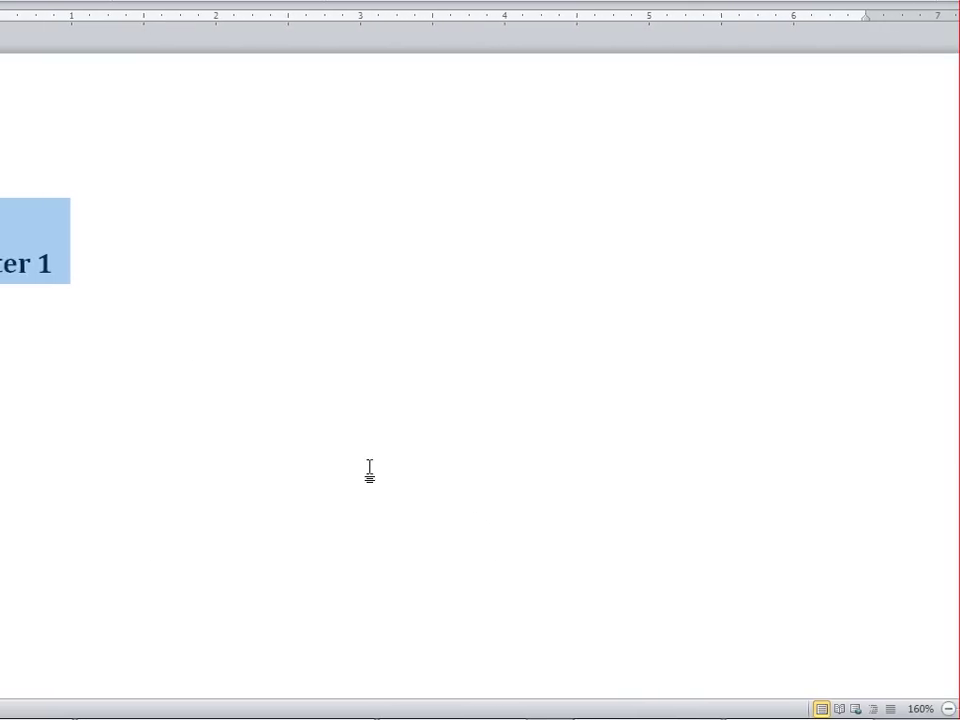
click(233, 275)
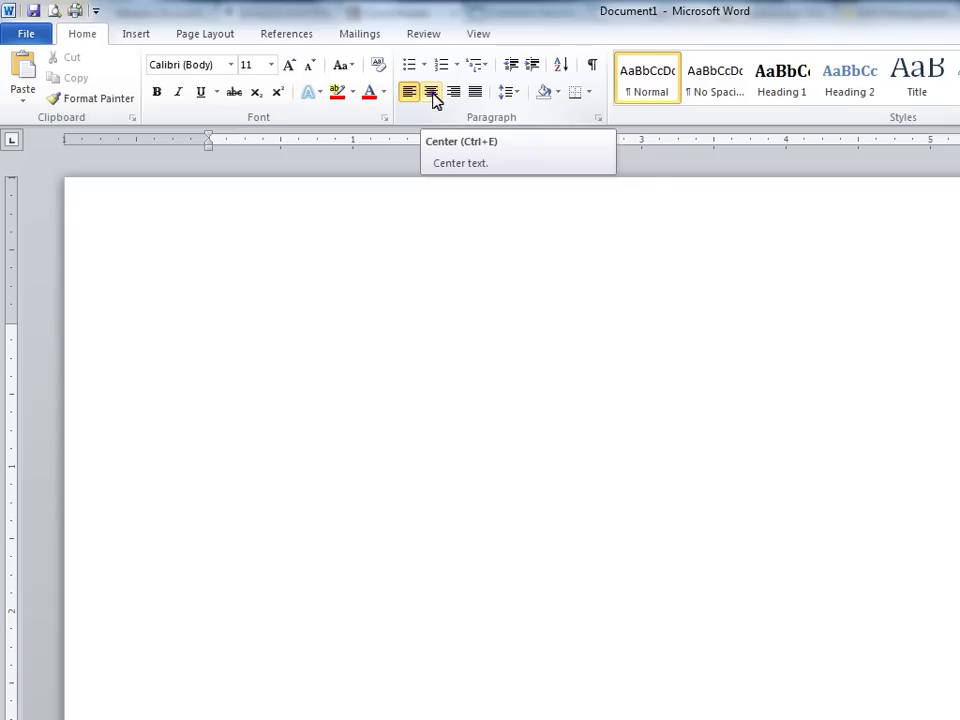
- Create a centered title page reading "Your Title" and "By Your Name" on separate lines, ending with a page break
click(433, 93)
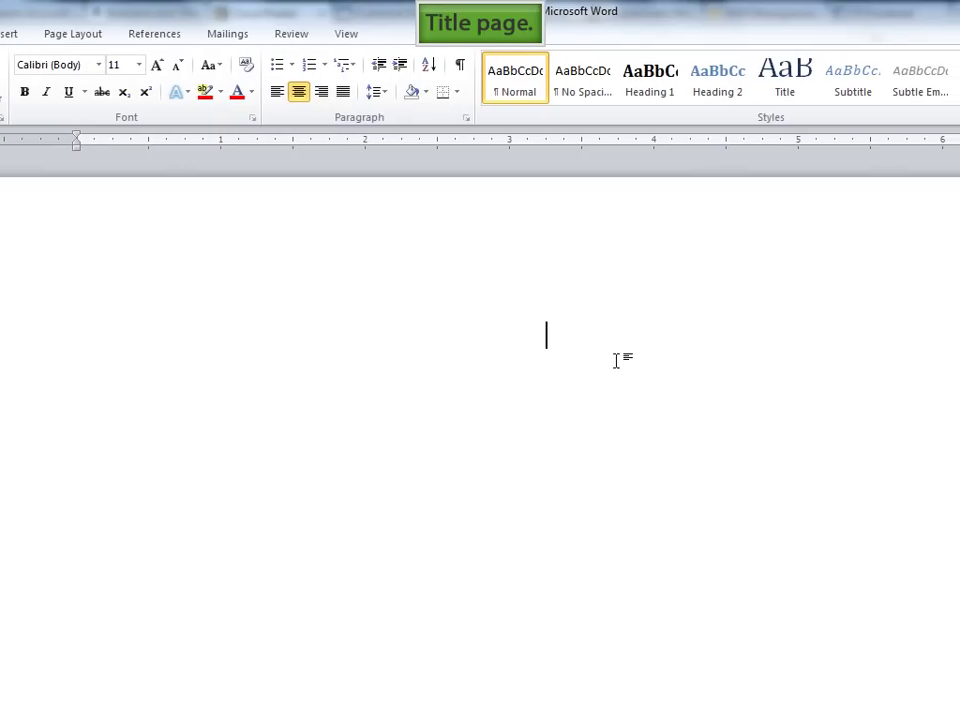
text(Your Ti)
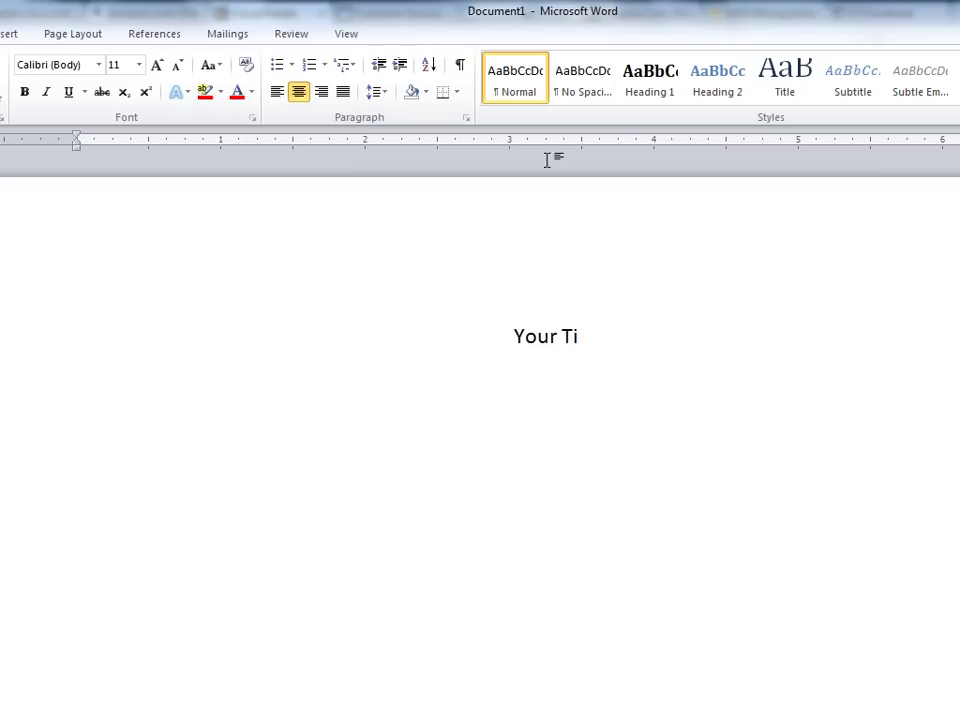
text(tle)
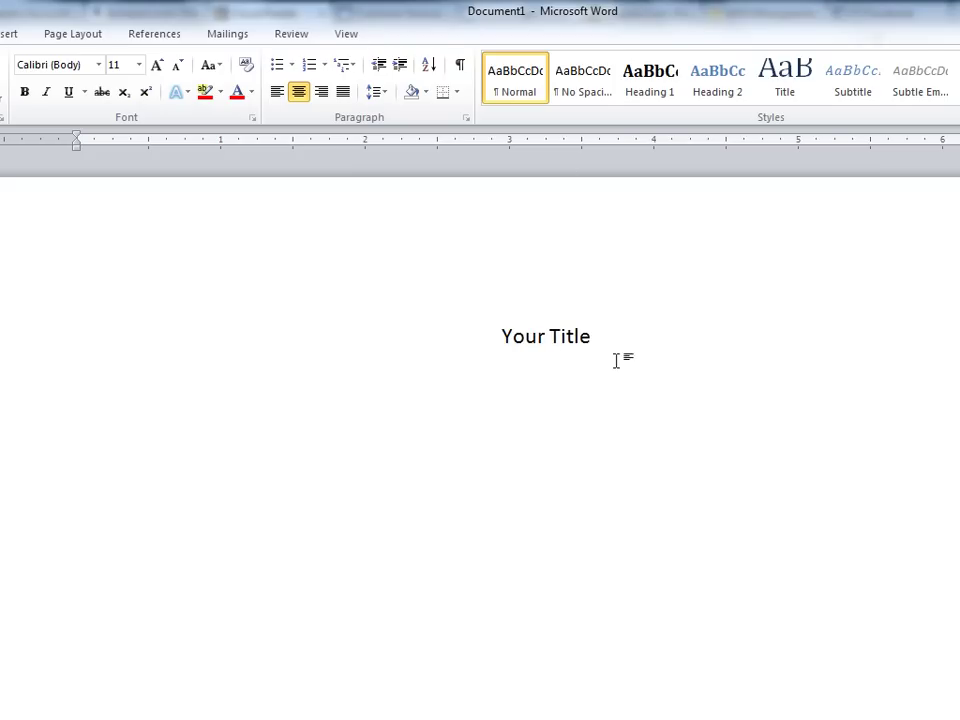
key(Return)
text(By Your Name)
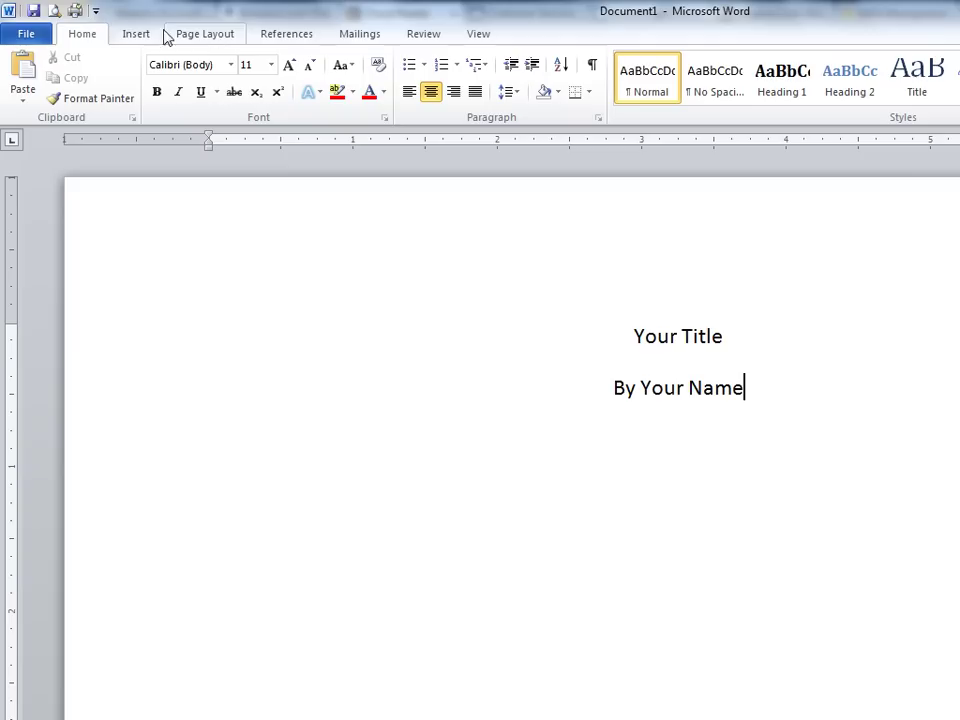
click(145, 36)
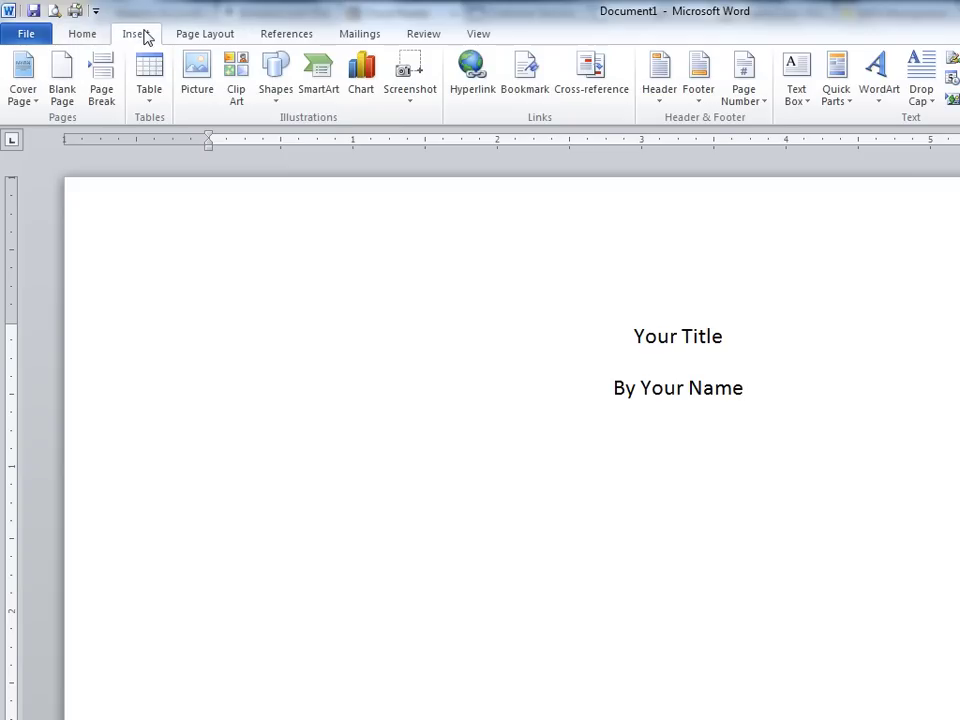
click(101, 95)
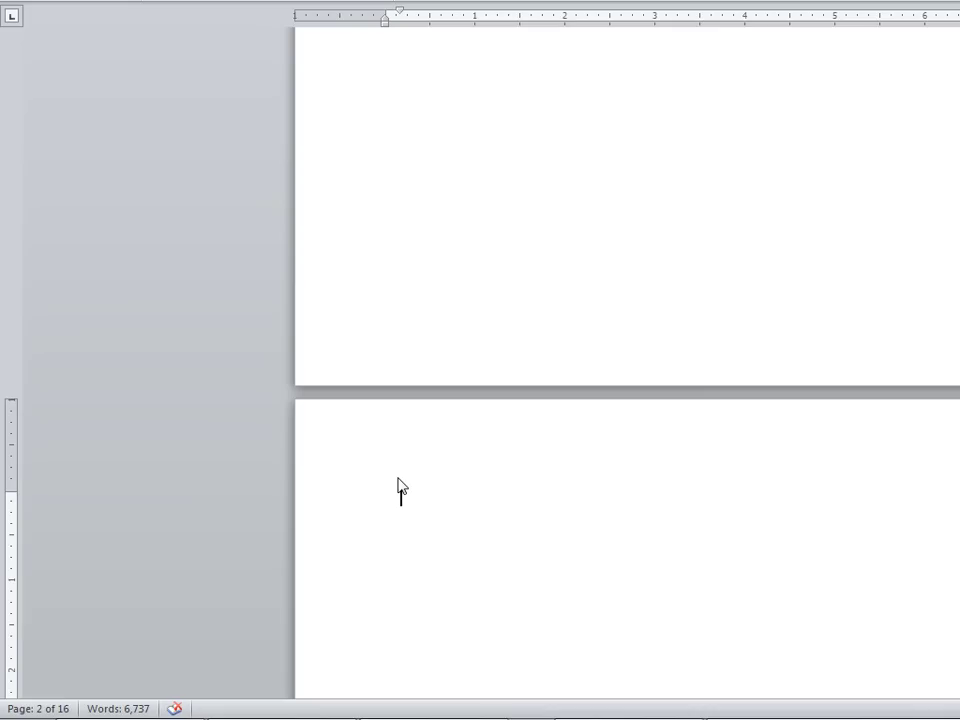
- Enter the line "Table of Contents" on page 2 and start a new paragraph below it
text(Table of Cont)
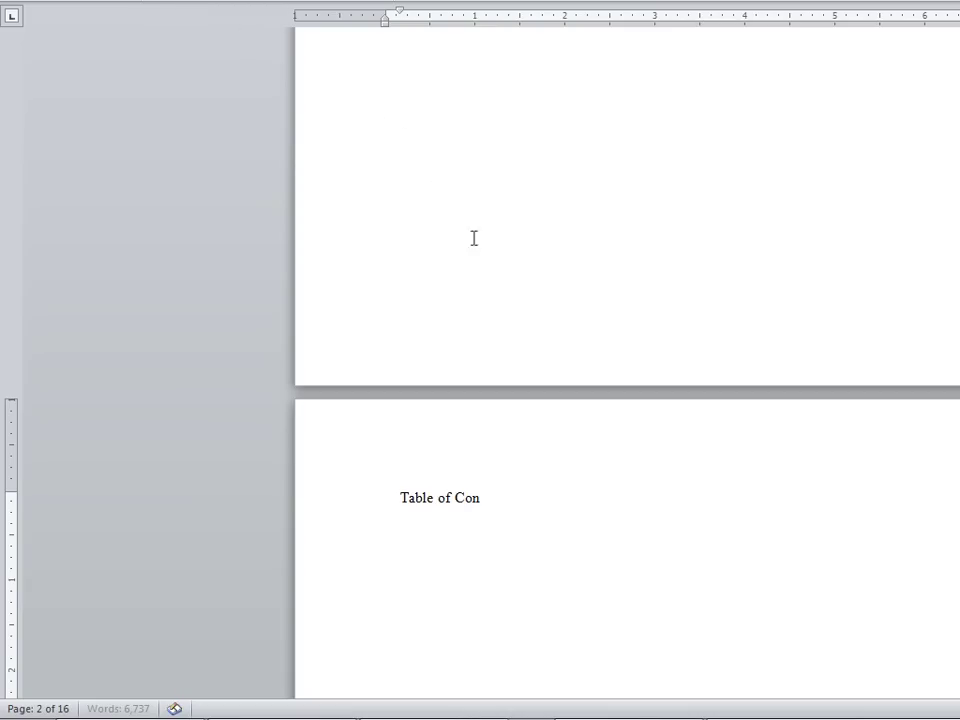
text(ents)
key(Return)
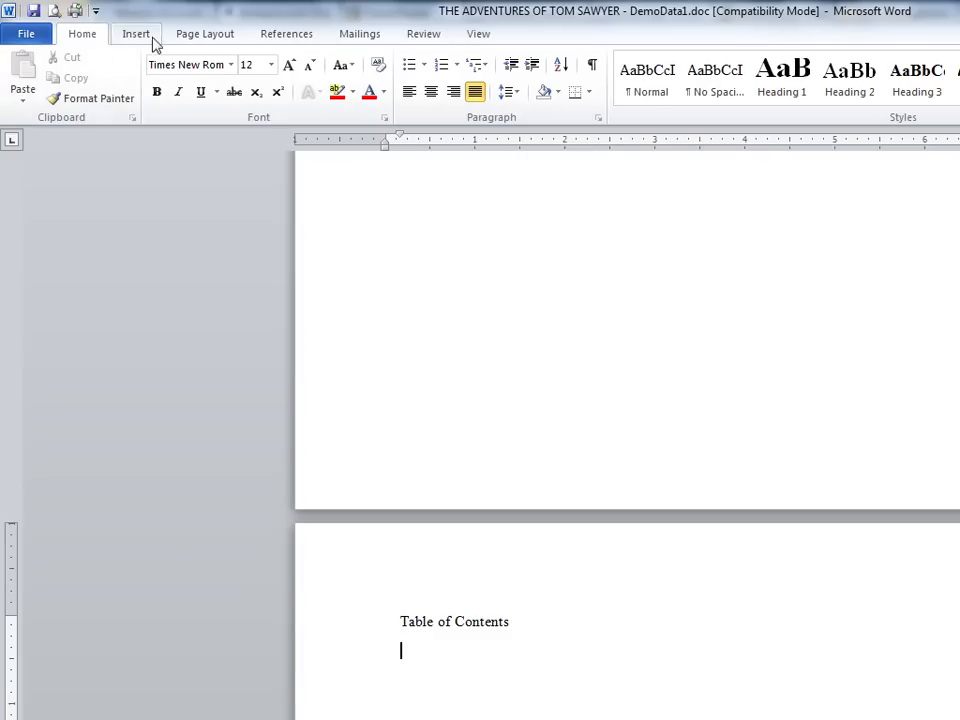
- Insert a custom table of contents below its title, with page numbers turned off and 1 level shown
click(280, 40)
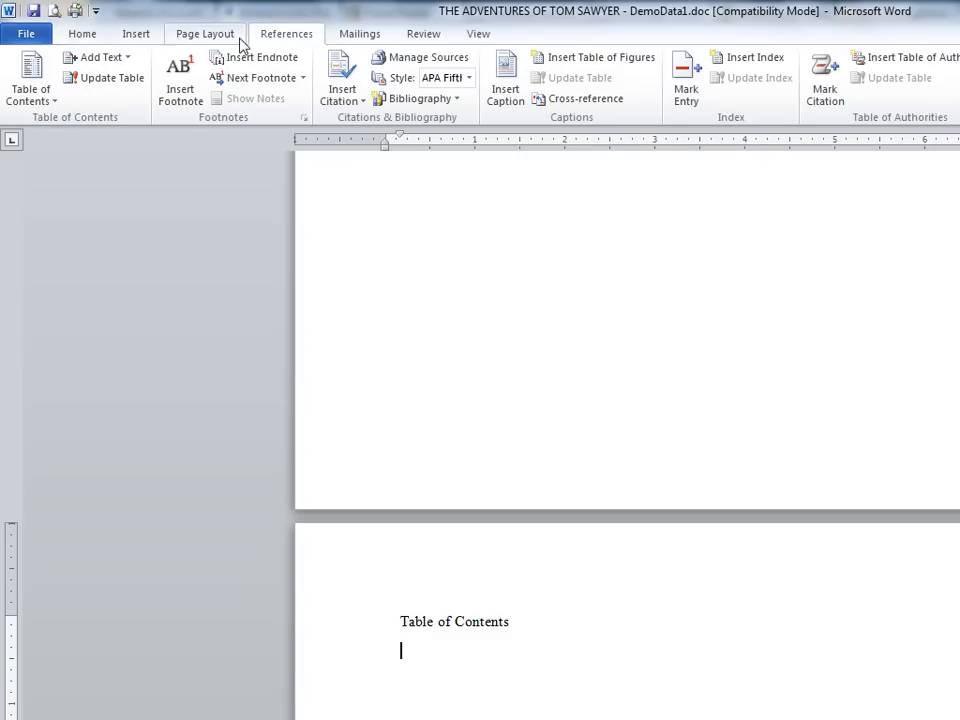
click(50, 105)
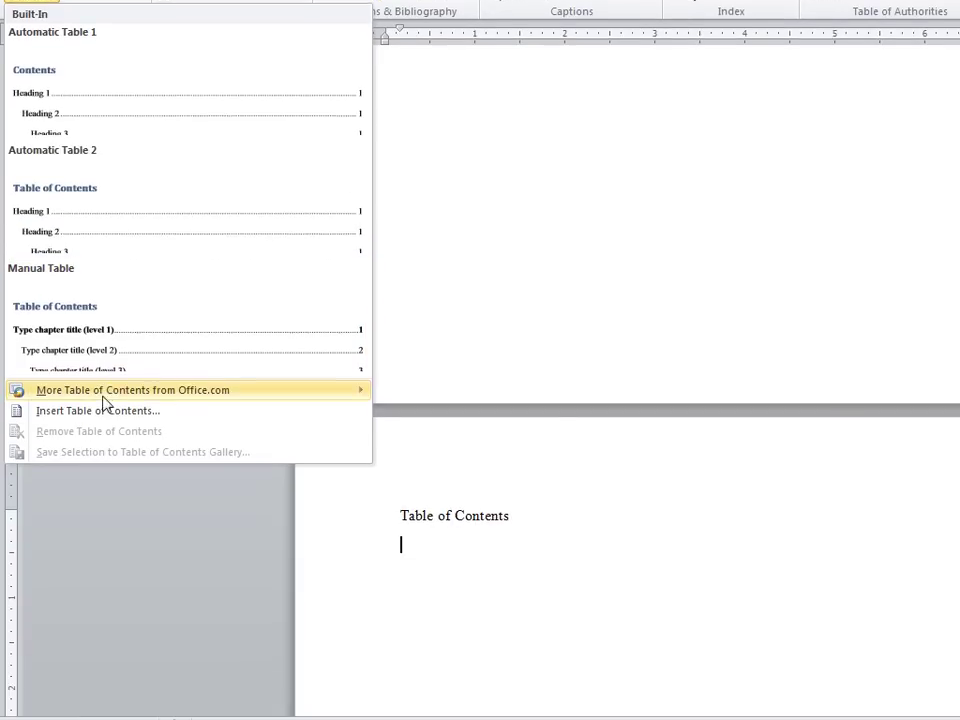
click(105, 393)
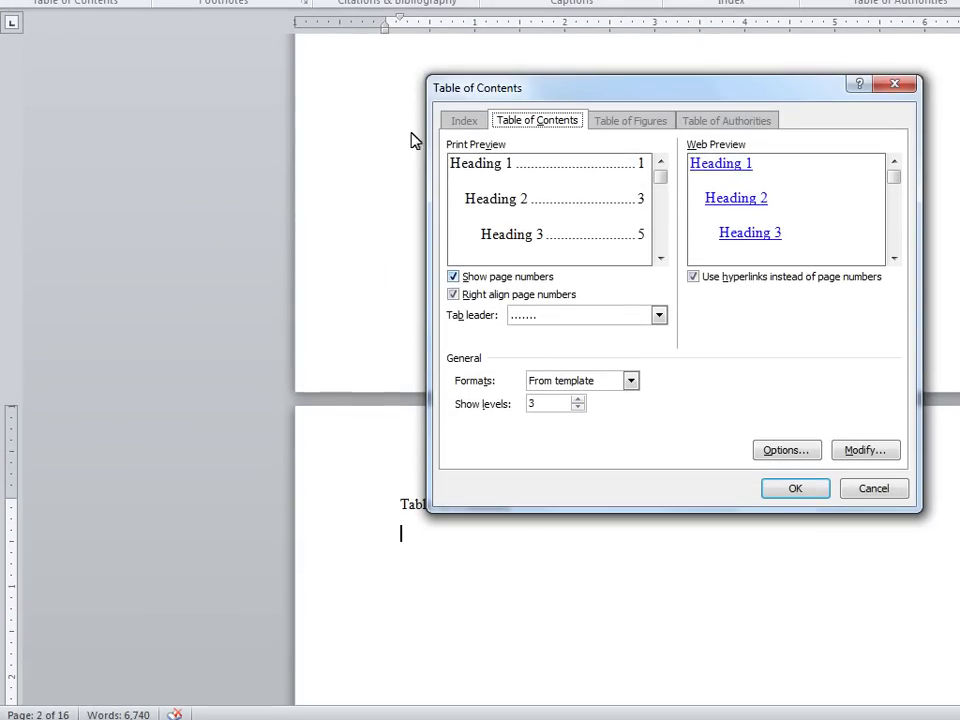
click(453, 277)
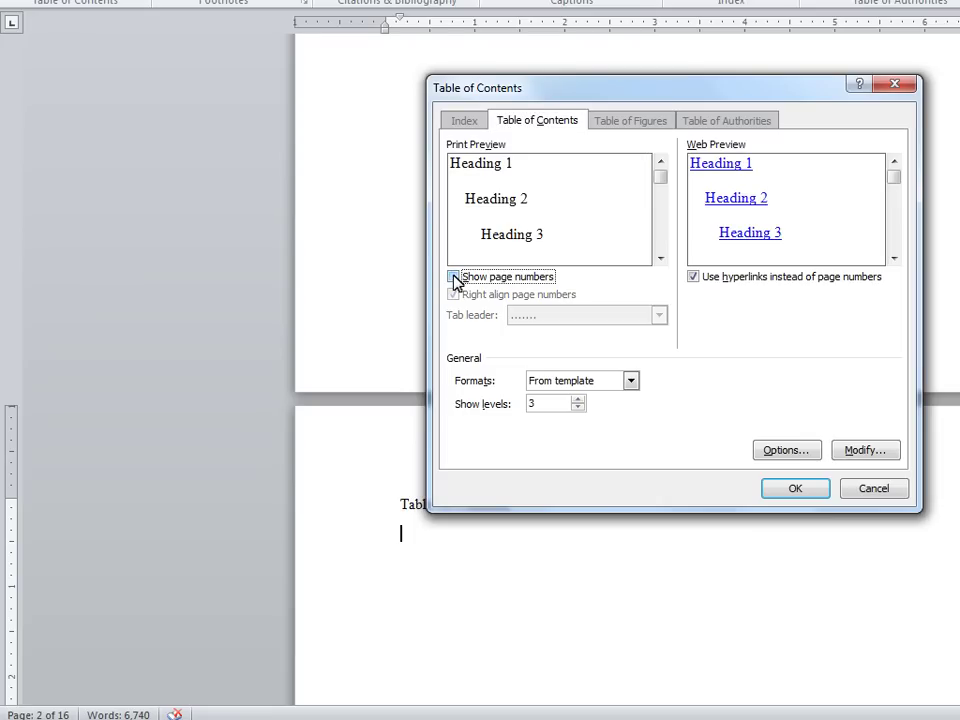
click(577, 408)
click(577, 408)
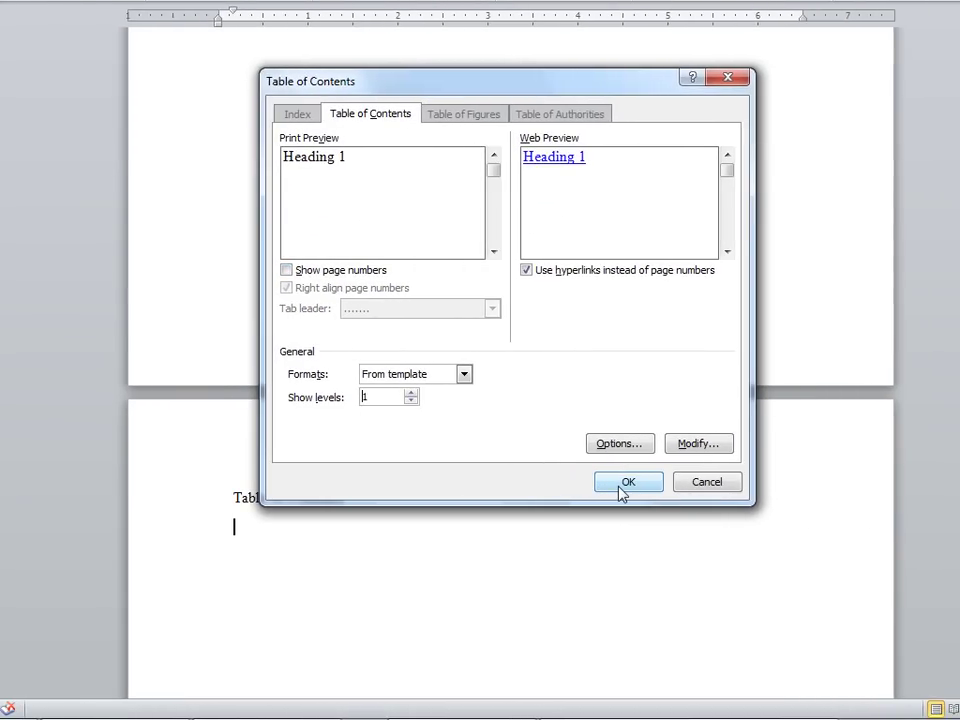
click(624, 484)
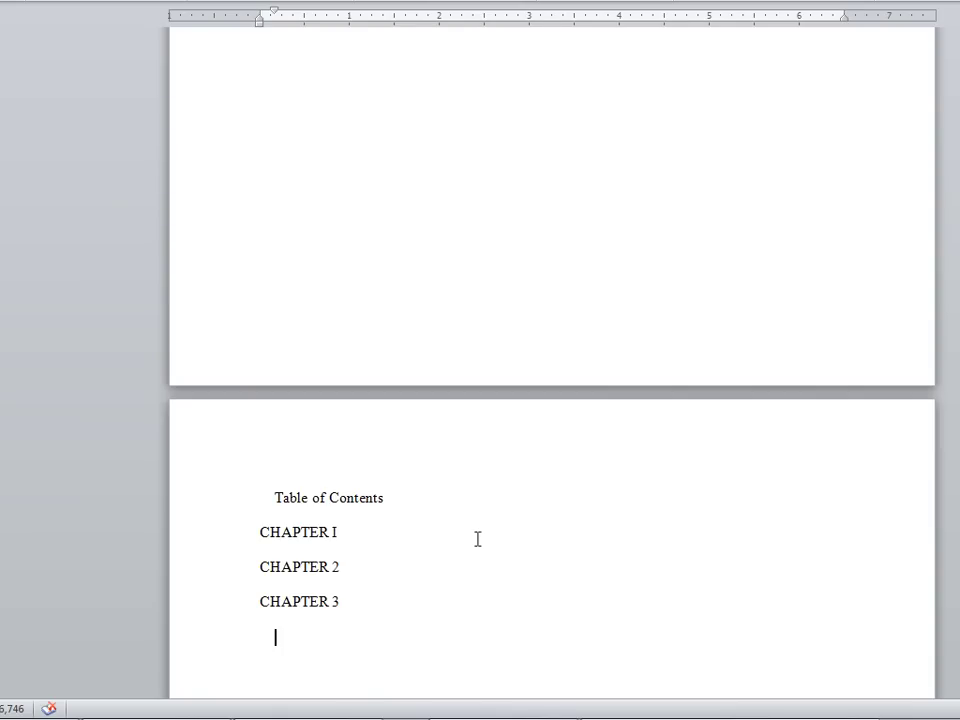
- Add a bookmark named "toc" to the "Table of Contents" title line
scroll(477, 539, down, 2)
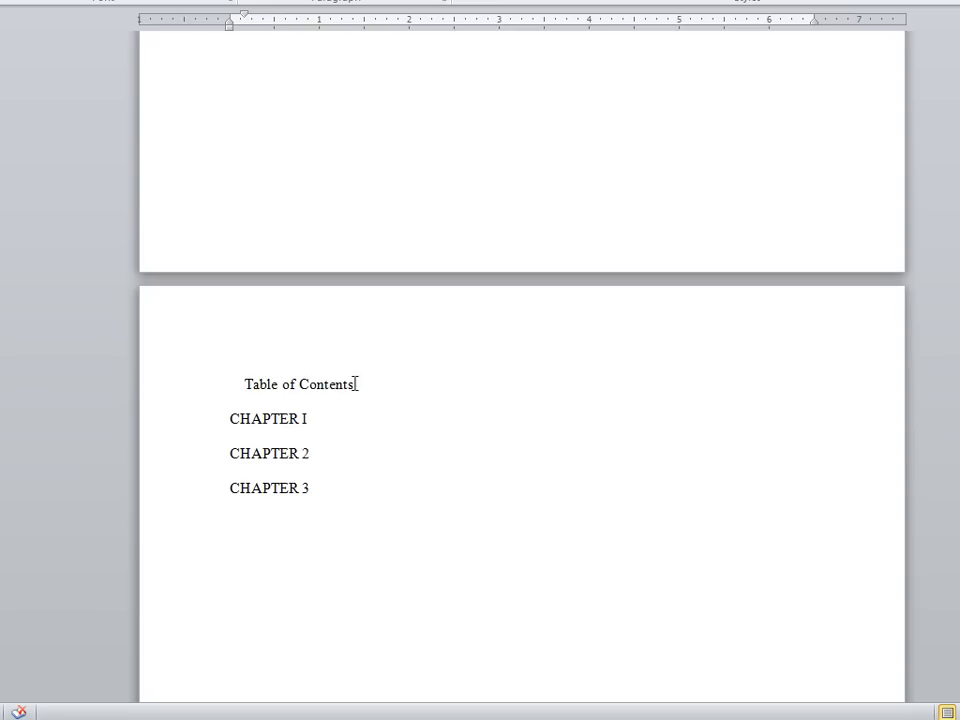
drag(355, 384, 251, 382)
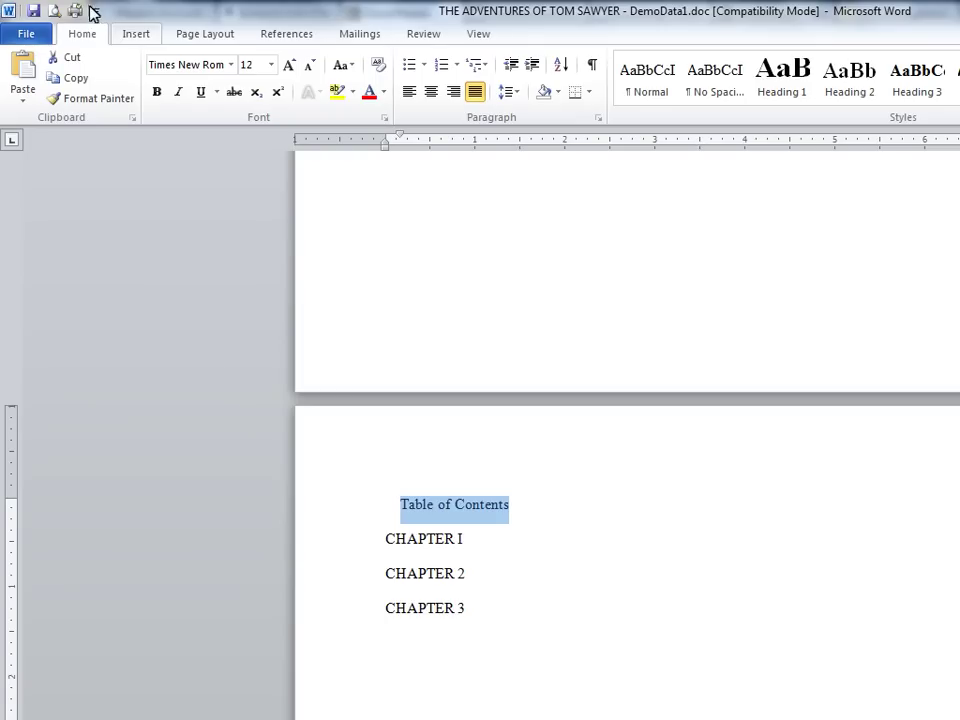
click(138, 42)
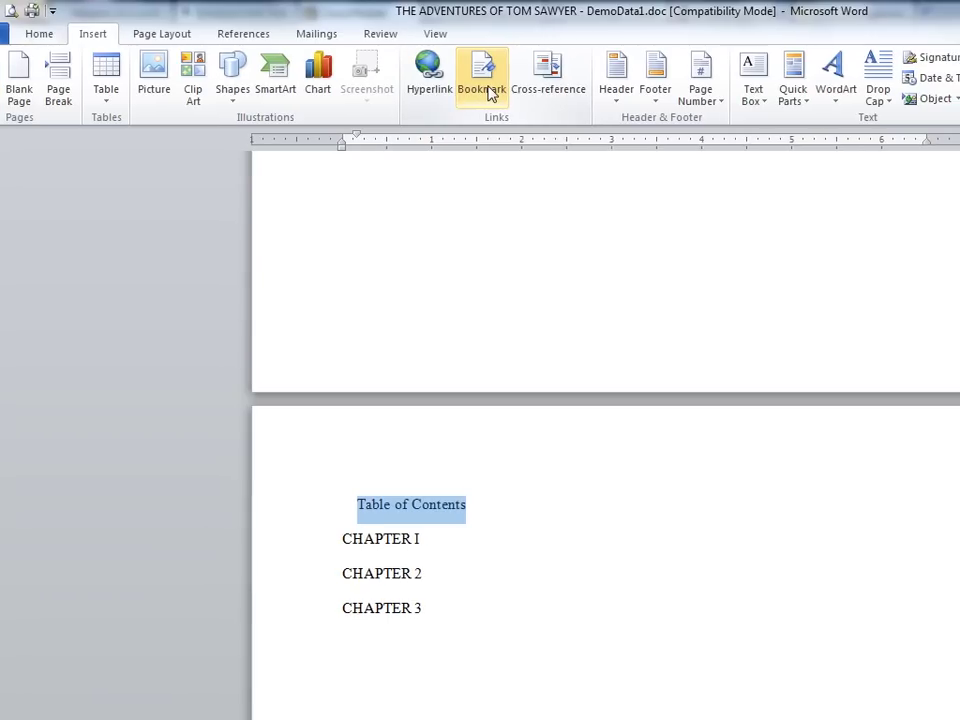
click(530, 88)
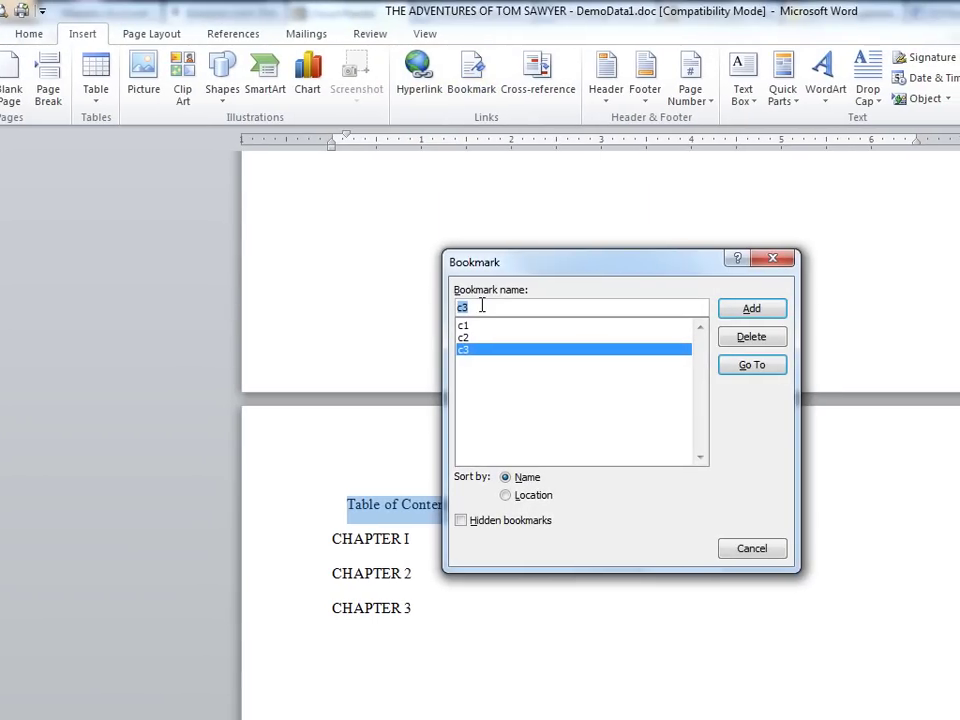
text(toc)
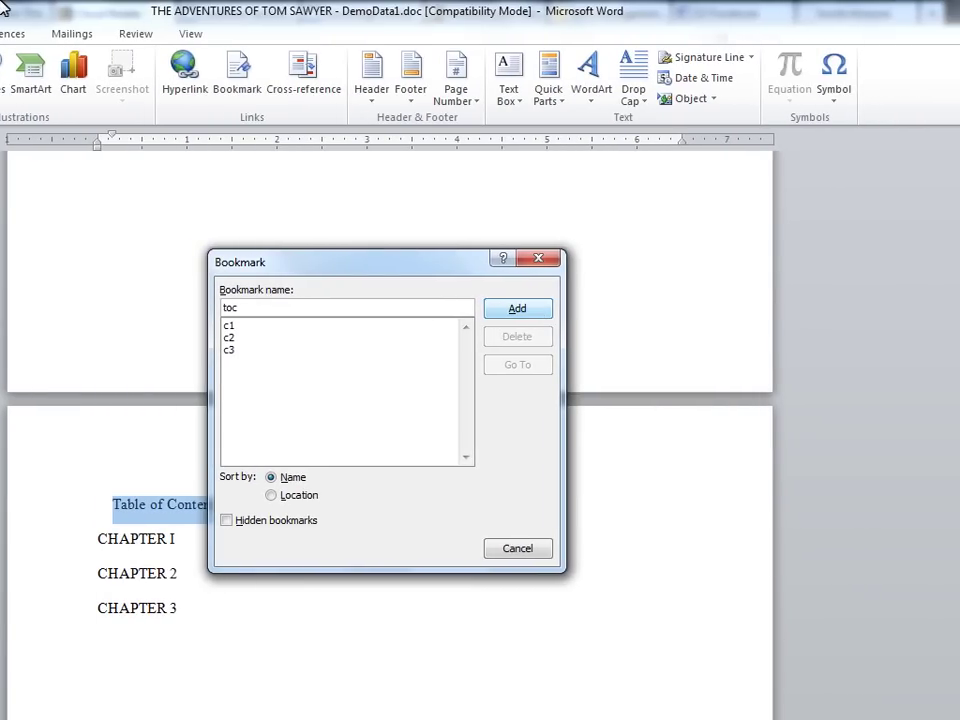
click(517, 309)
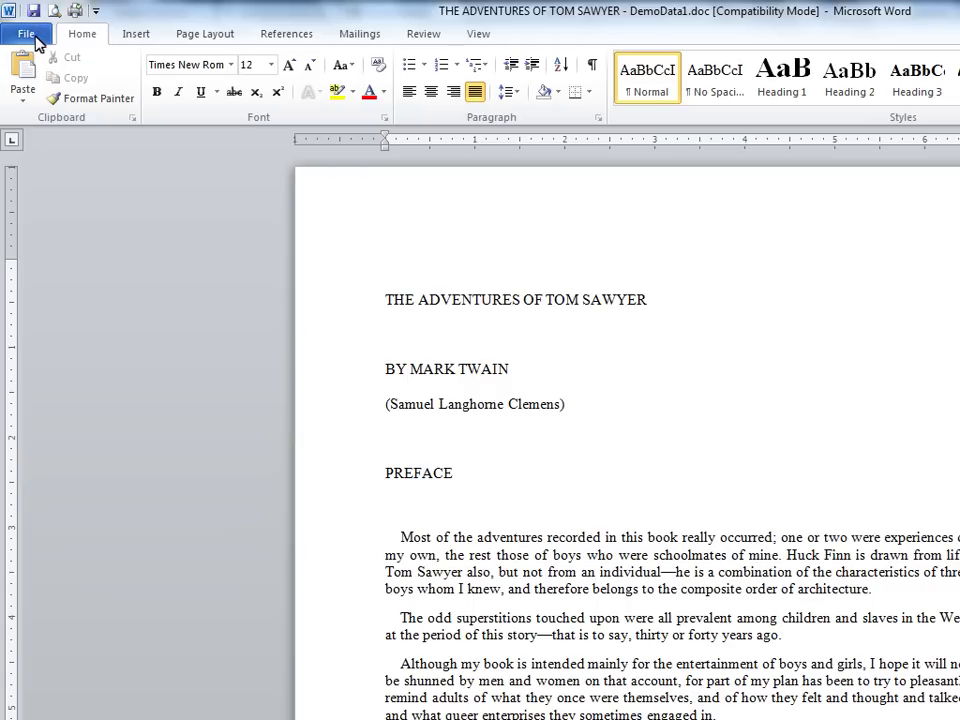
- Save the document as a filtered web page named "THE ADVENTURES OF TOM SAWYER - DemoData1.htm", accepting removal of Office-specific tags
click(30, 36)
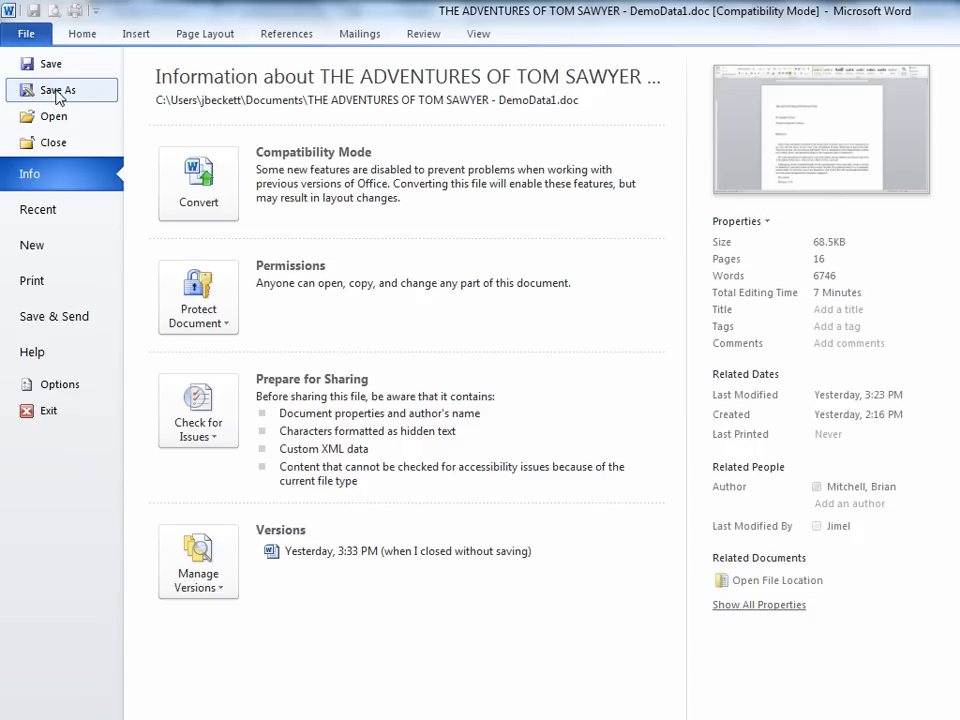
click(57, 90)
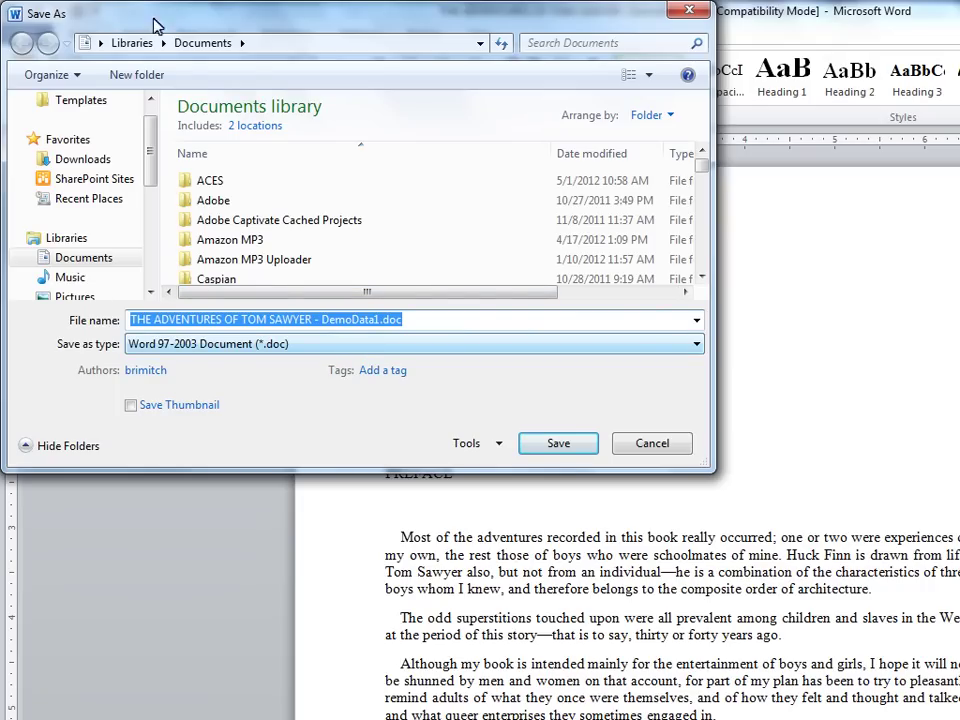
click(378, 346)
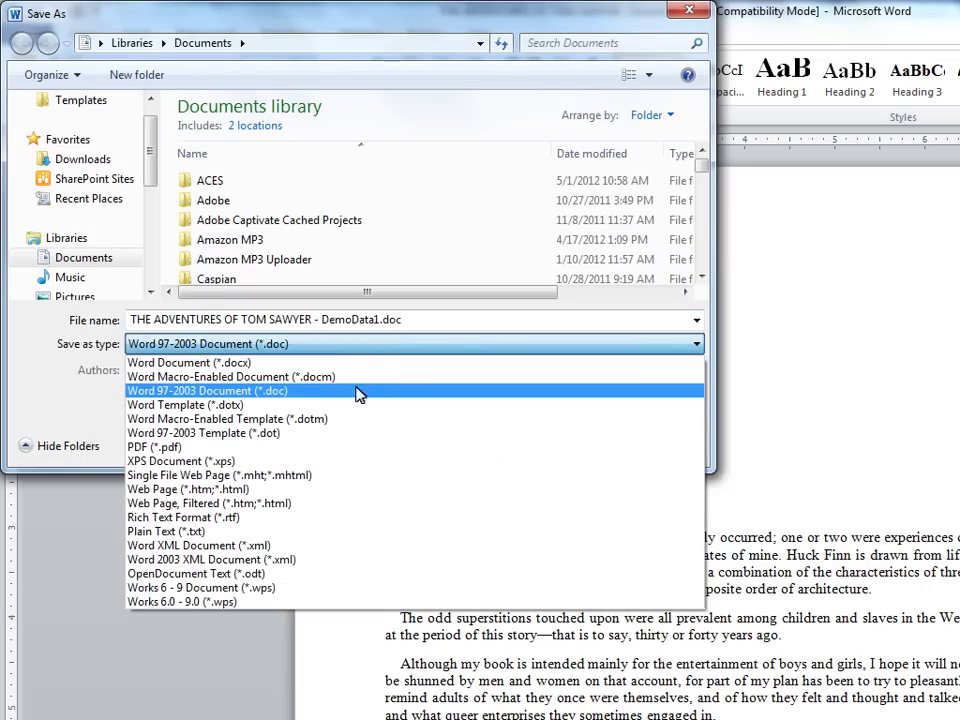
click(351, 504)
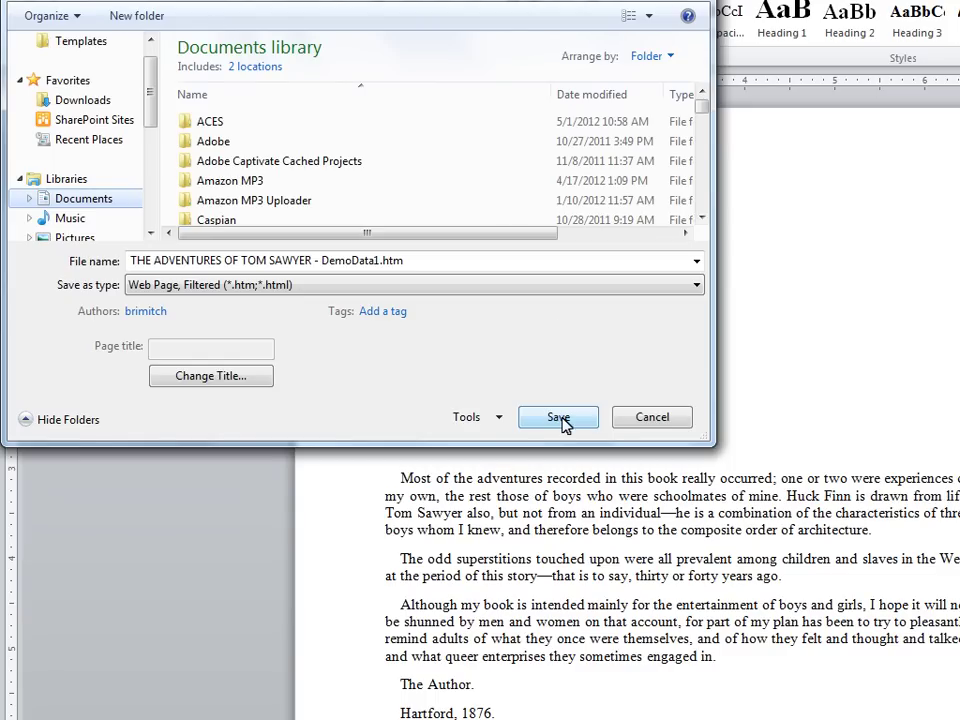
click(560, 418)
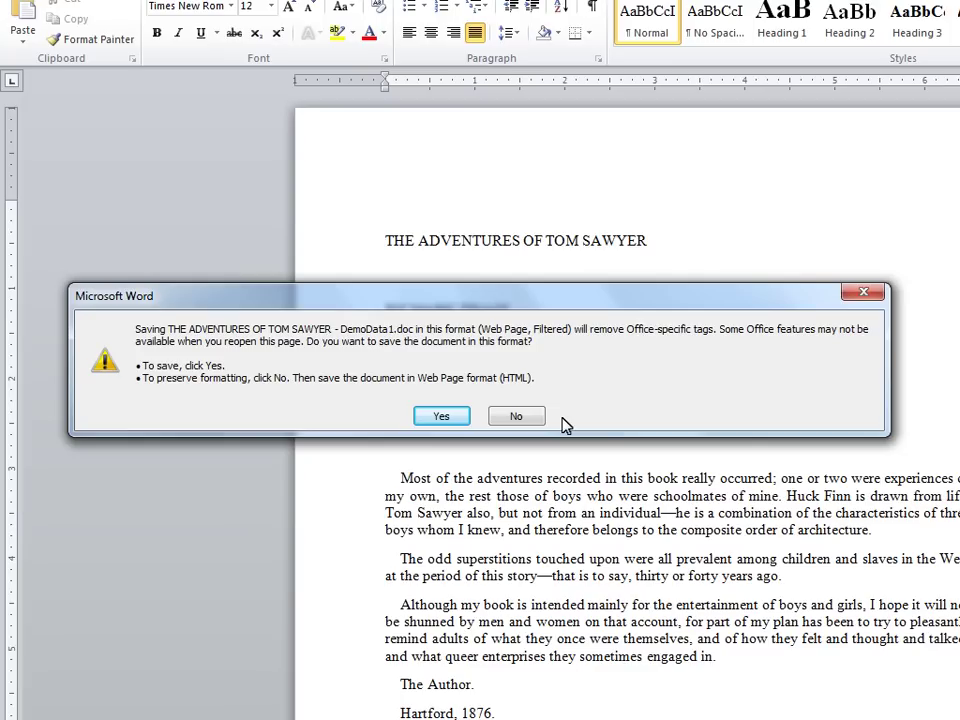
click(439, 417)
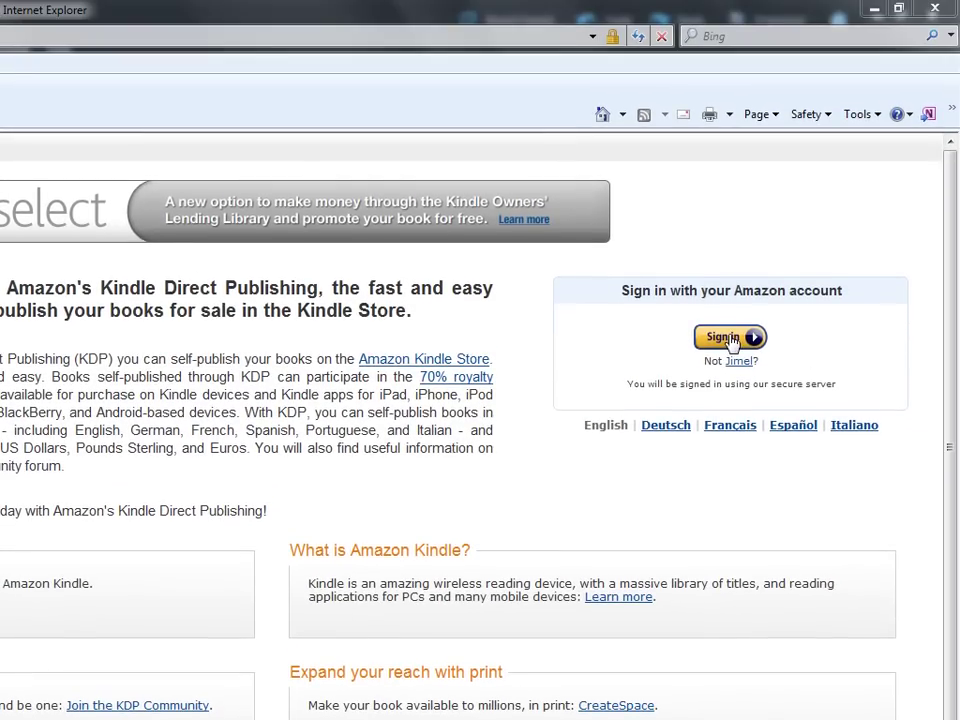
- Sign in to Amazon's Kindle Direct Publishing in the browser and add a new title enrolled in KDP Select
click(728, 298)
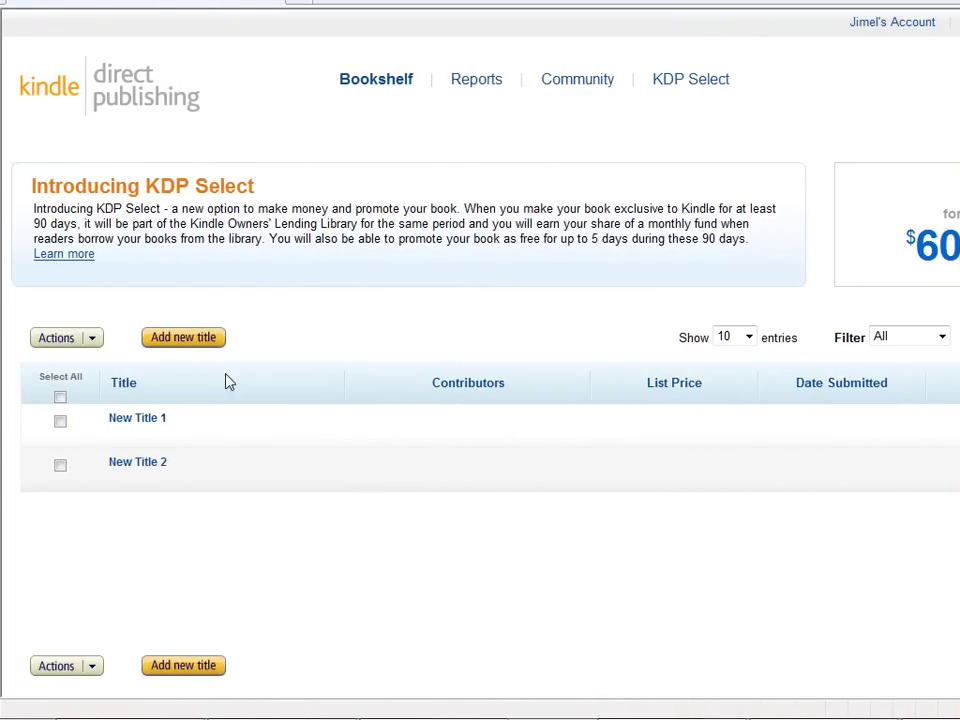
click(192, 344)
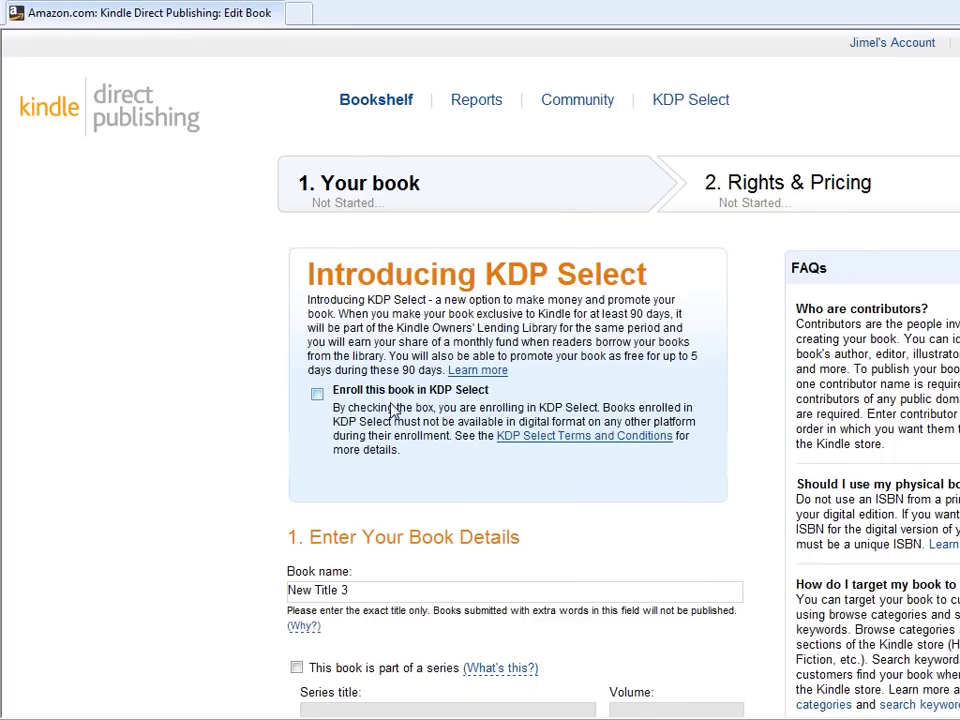
click(318, 383)
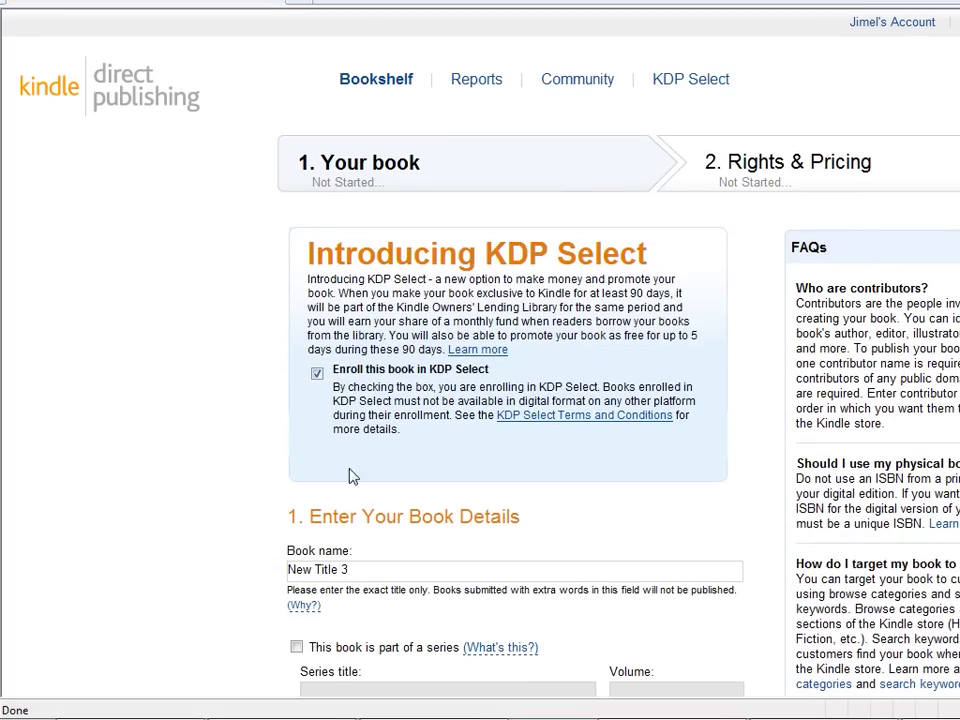
- Name the book "My New Title" and enter the description "This is a new title by a new KDP author."
click(352, 568)
text(My New )
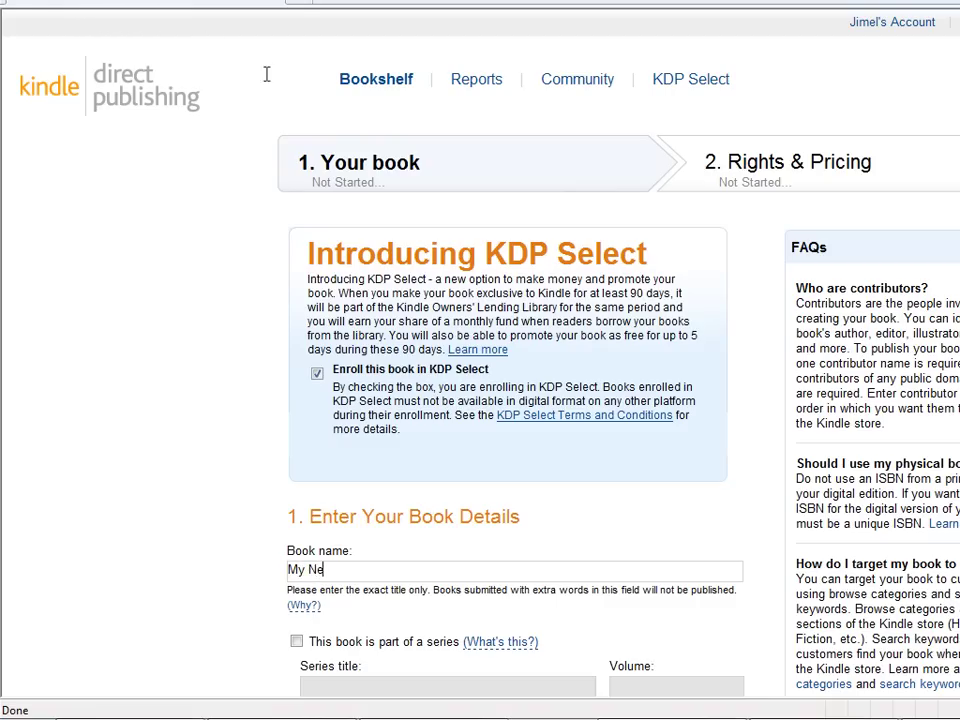
text(Title)
scroll(561, 547, down, 3)
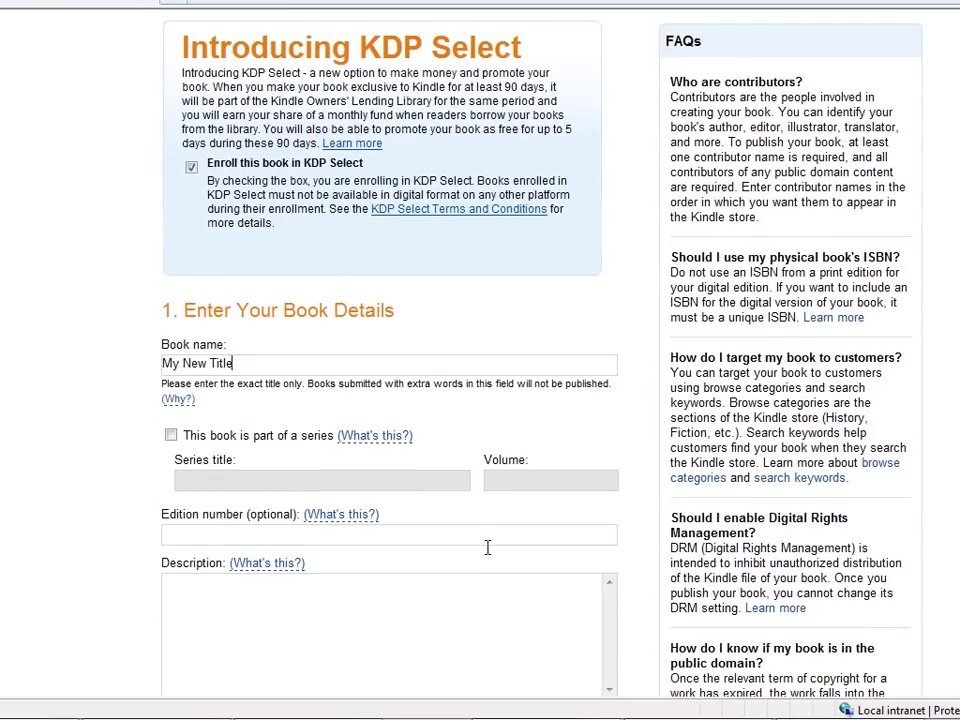
scroll(487, 547, down, 2)
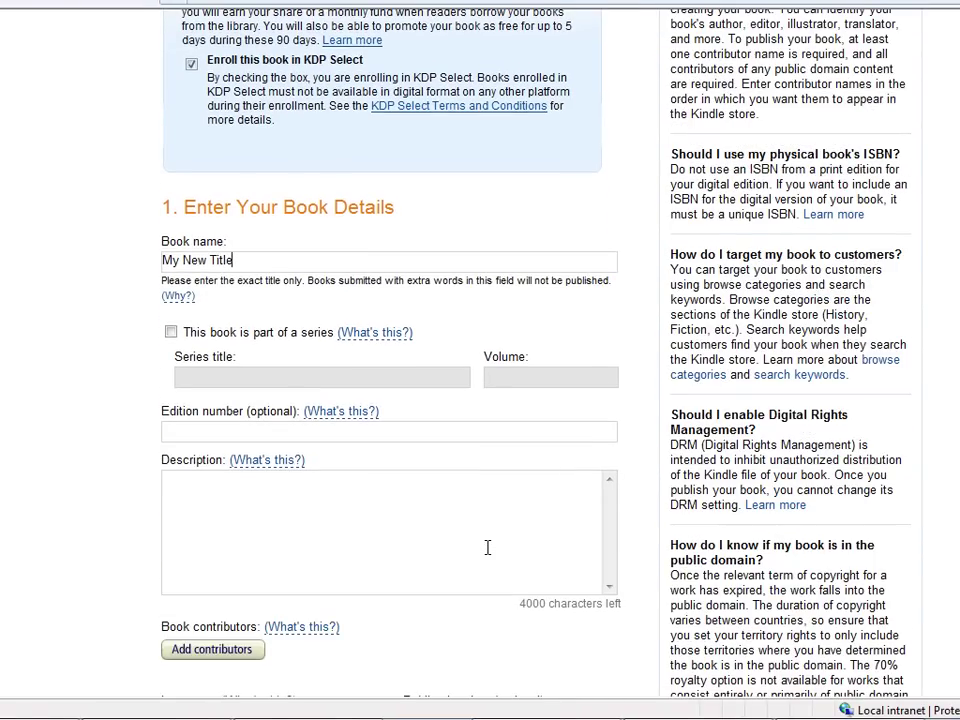
click(496, 537)
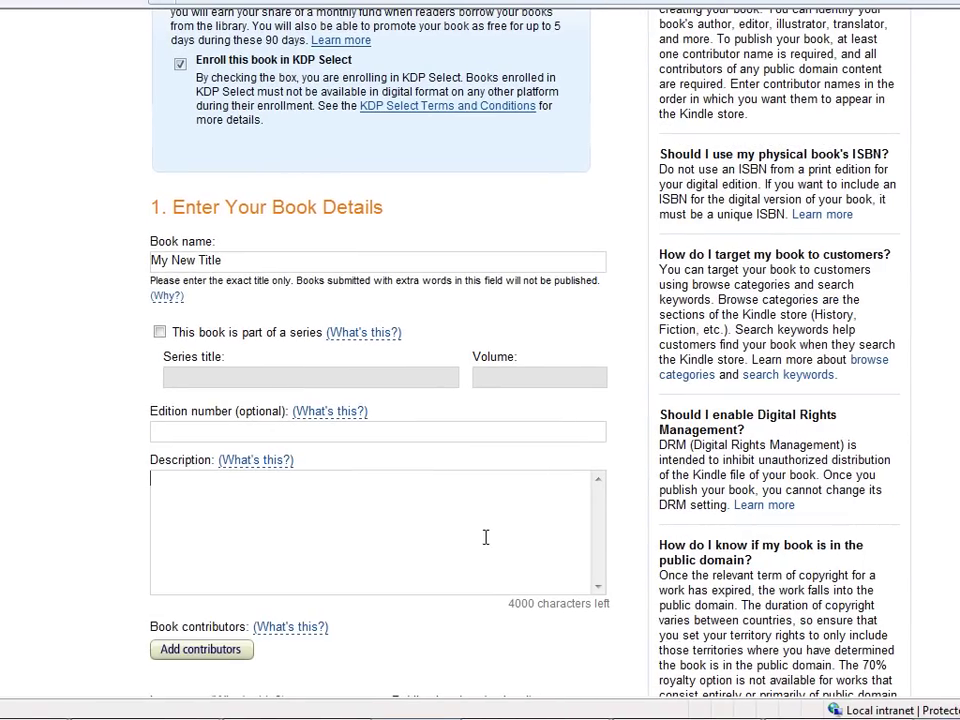
text(T)
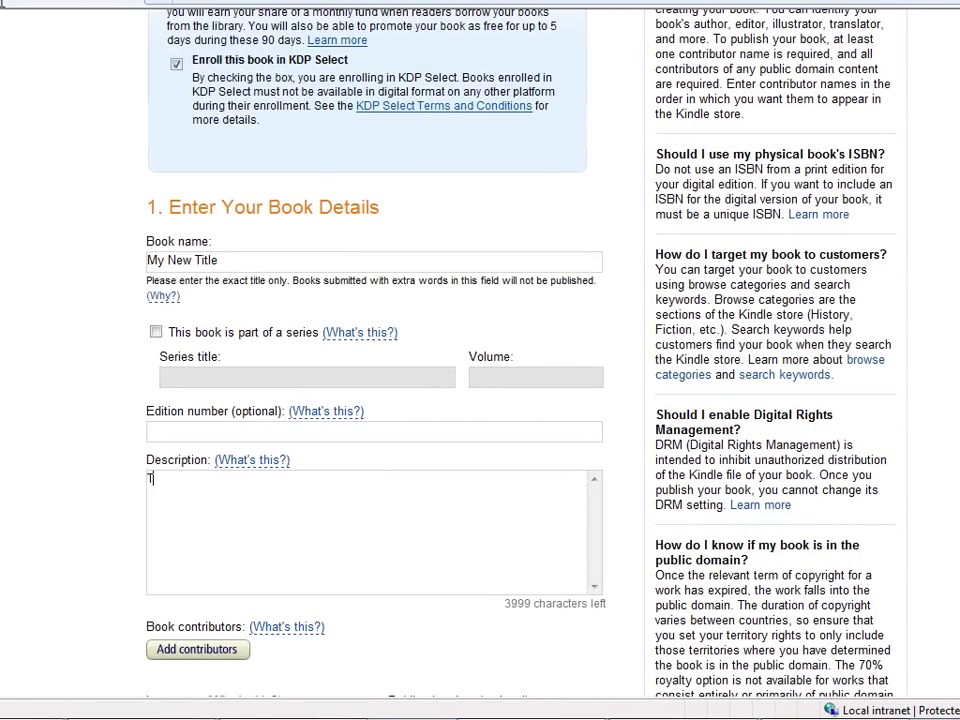
text(his is a new title by a new KDP author.)
- Add a book contributor with first name "KDP", last name "Author" and the title Author, and save it
scroll(482, 537, down, 1)
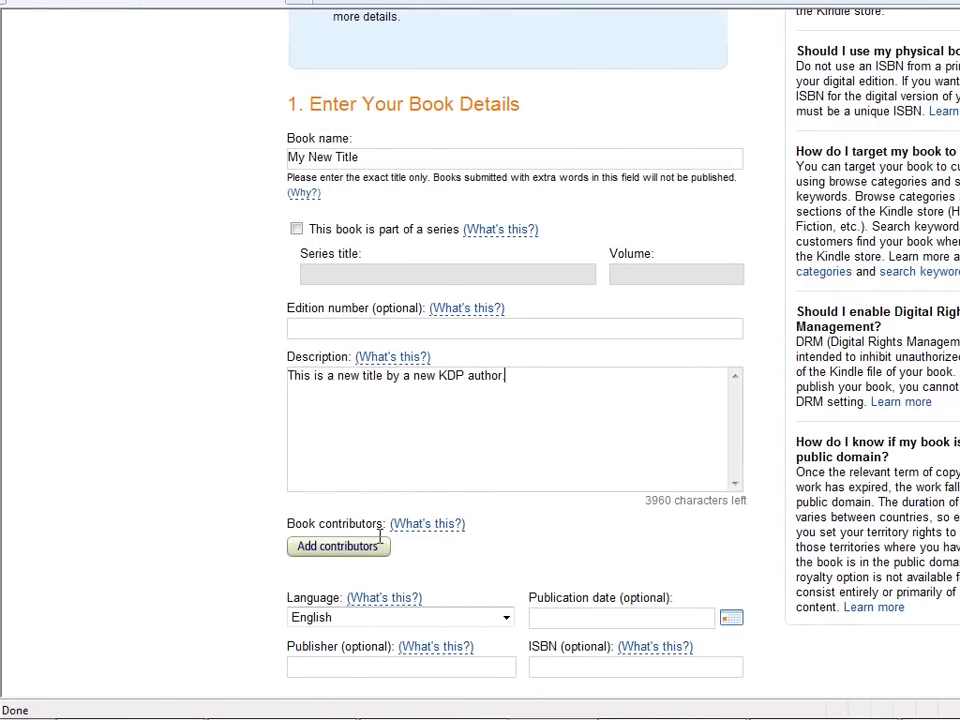
click(358, 548)
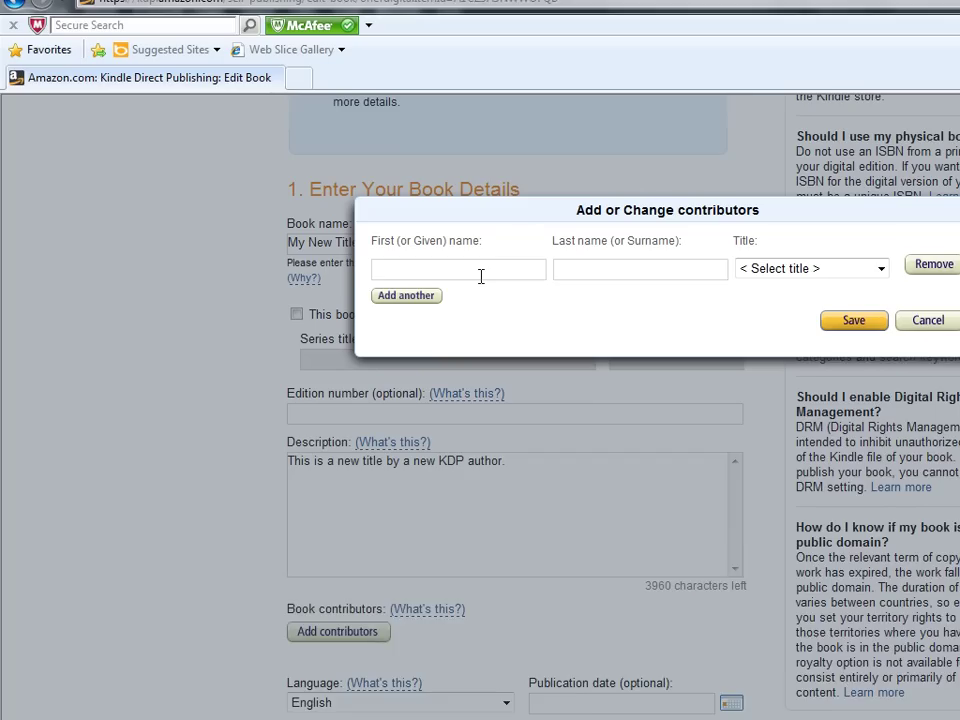
click(480, 188)
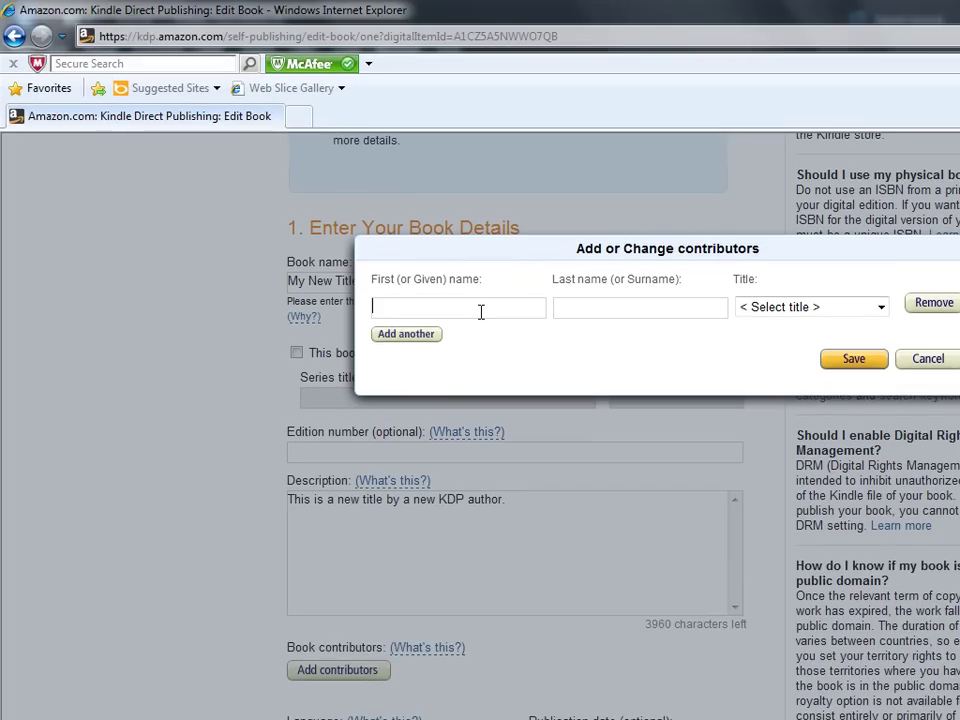
text(KDP)
key(Tab)
text(Author)
key(Tab)
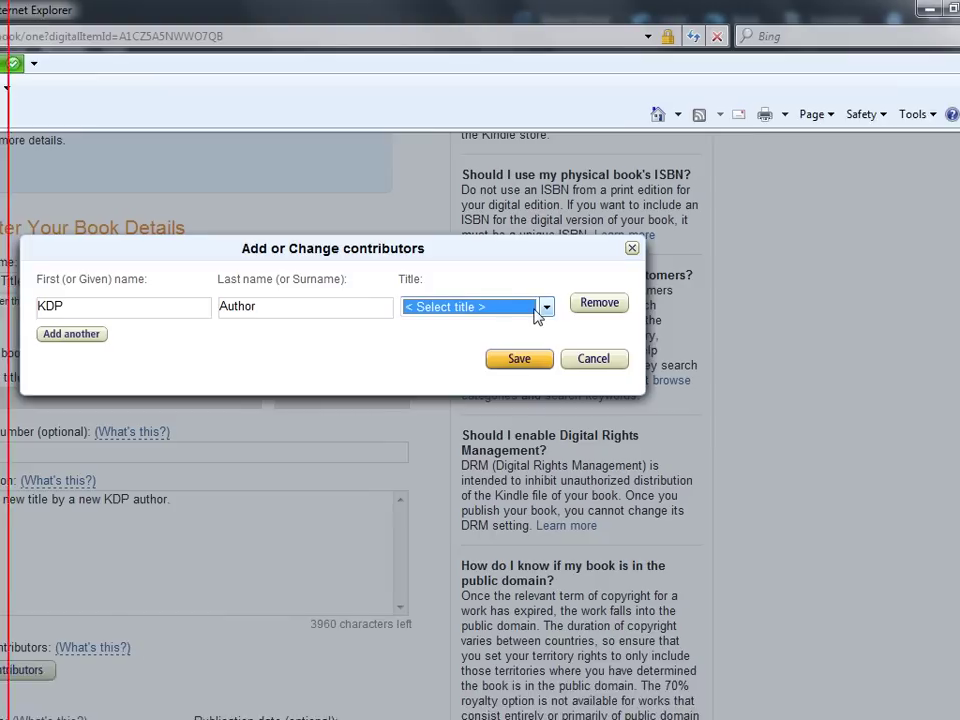
click(537, 316)
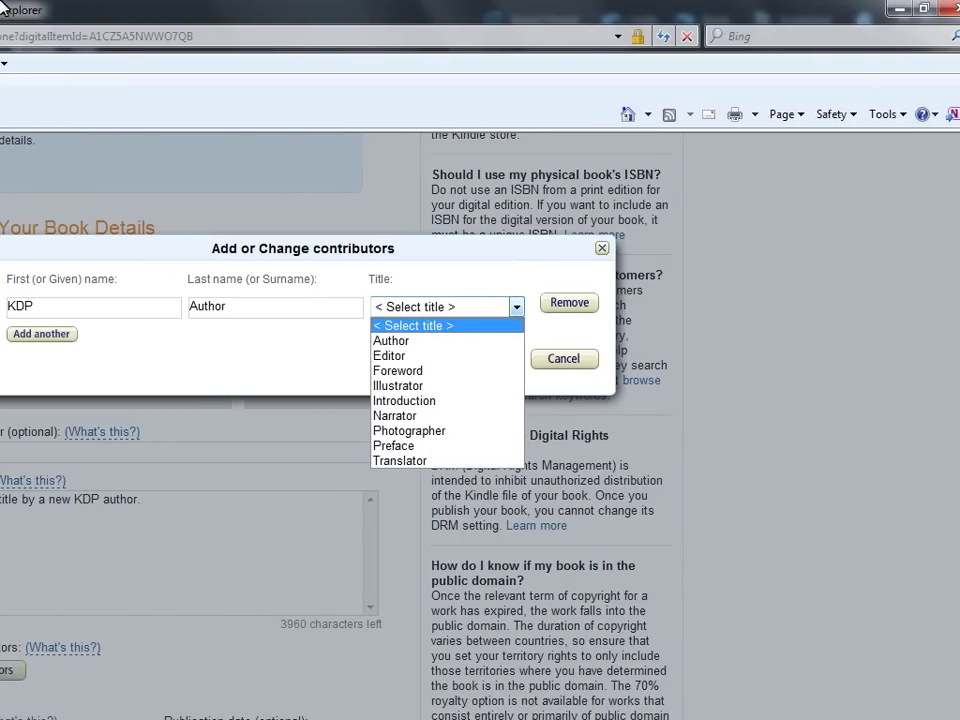
click(470, 342)
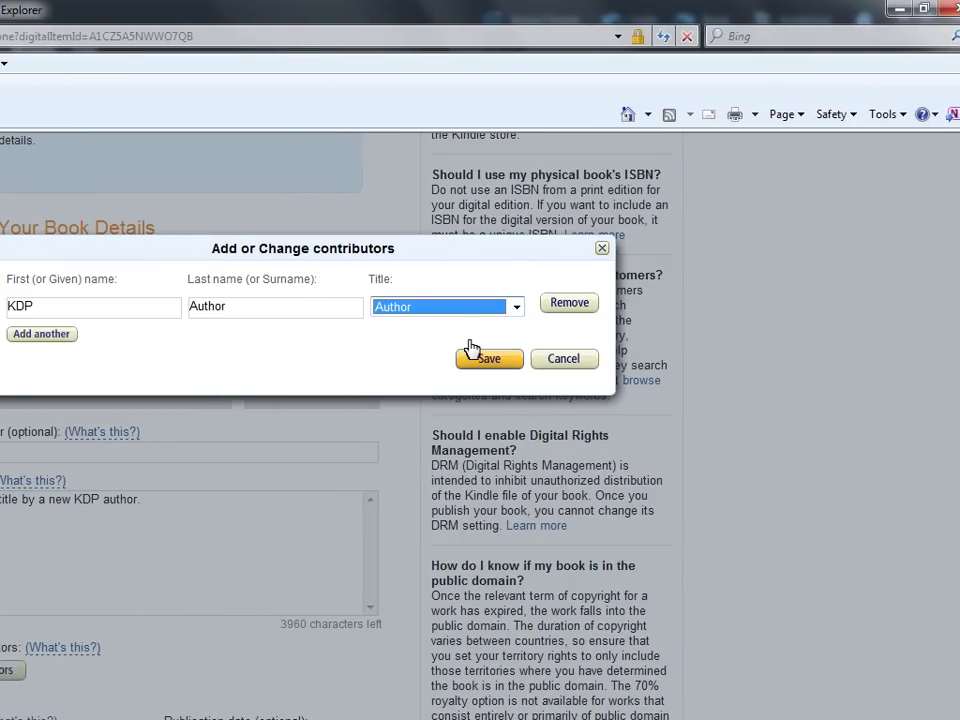
click(484, 362)
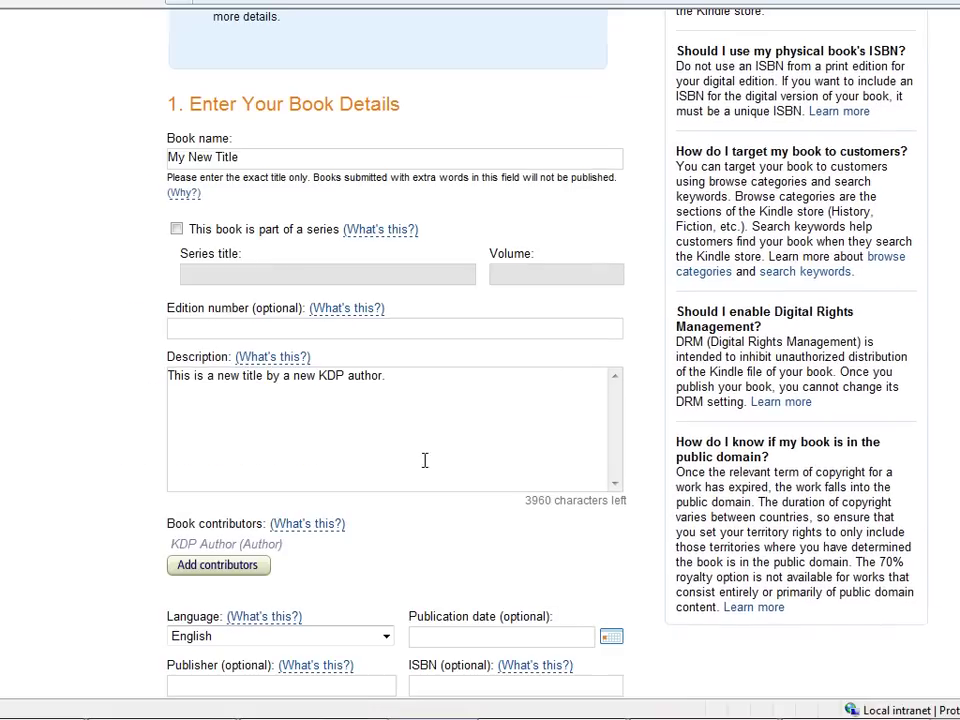
- Set the publishing rights status to not a public domain work, with the necessary publishing rights held
scroll(425, 465, down, 5)
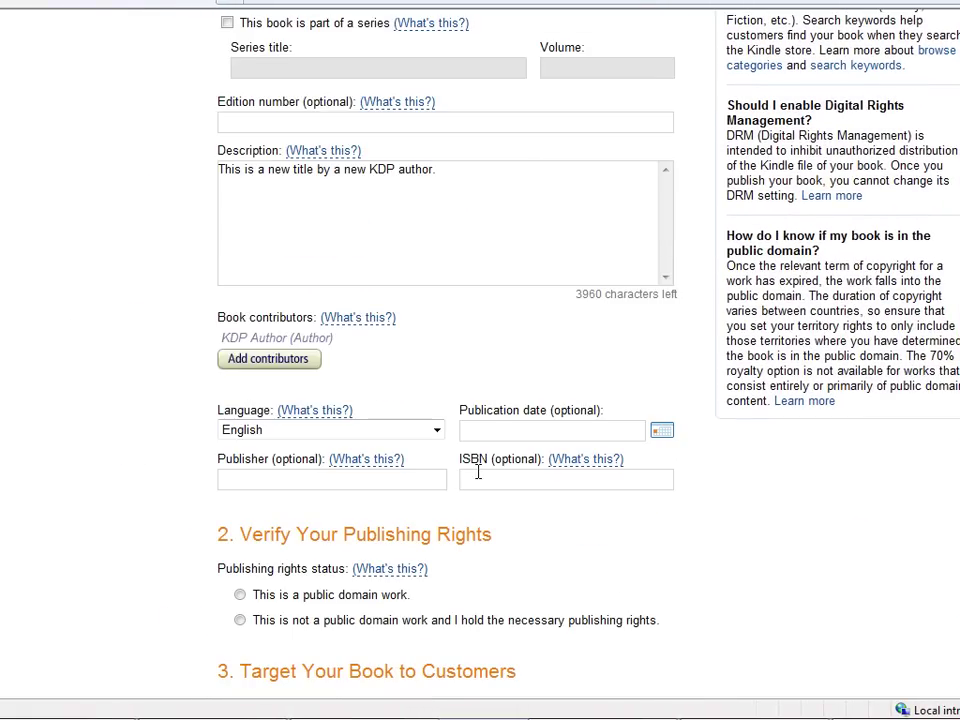
scroll(478, 472, down, 3)
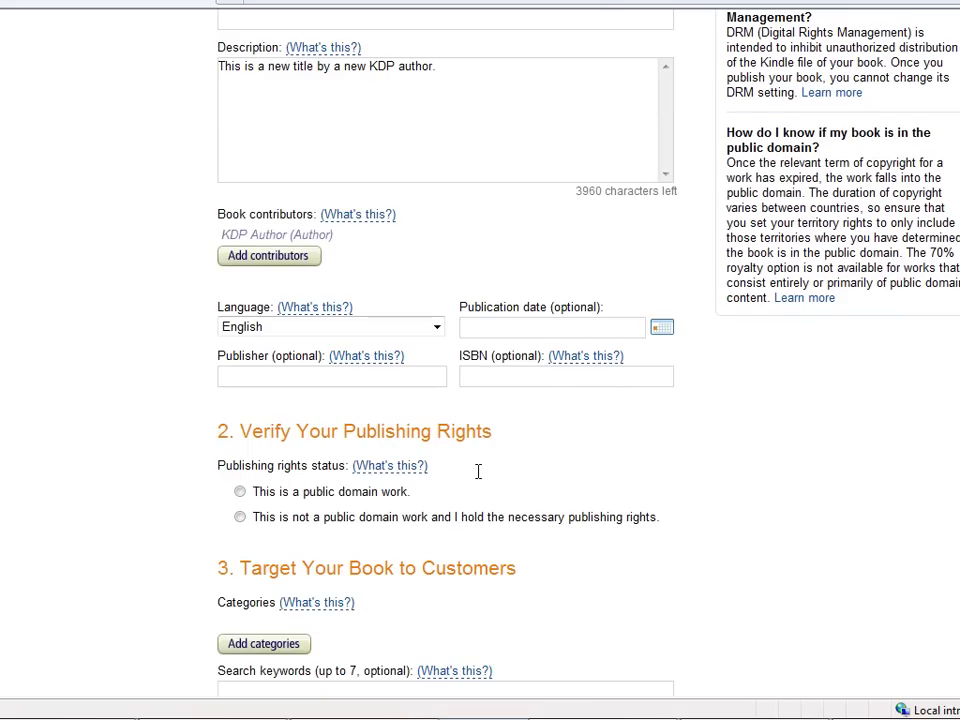
click(310, 519)
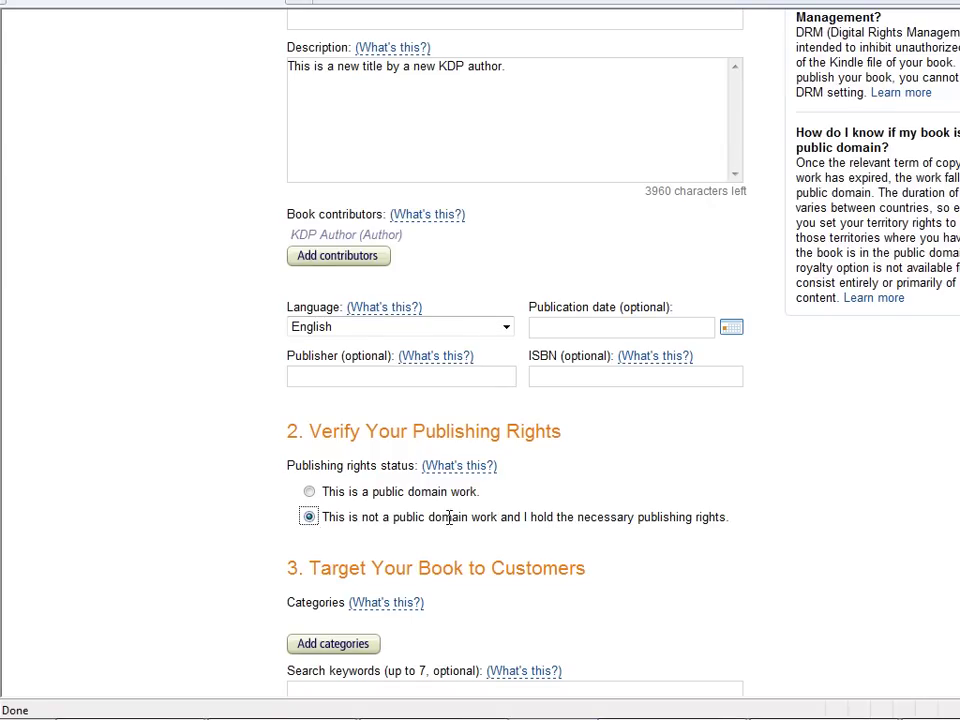
- Add the category FICTION > General to the book and save the category selection
scroll(490, 518, down, 3)
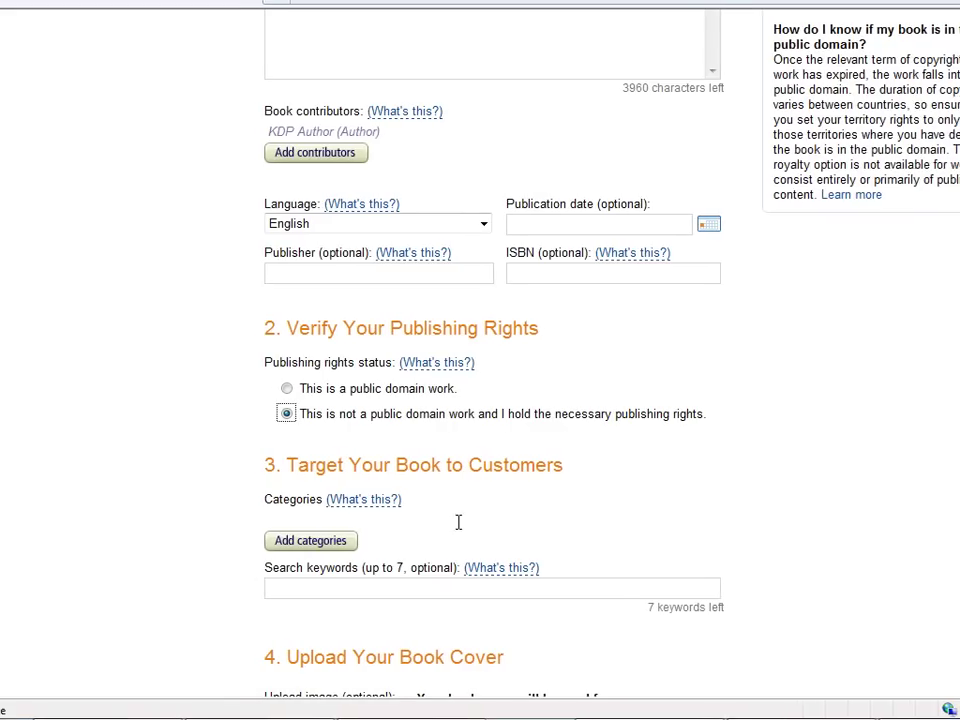
click(340, 538)
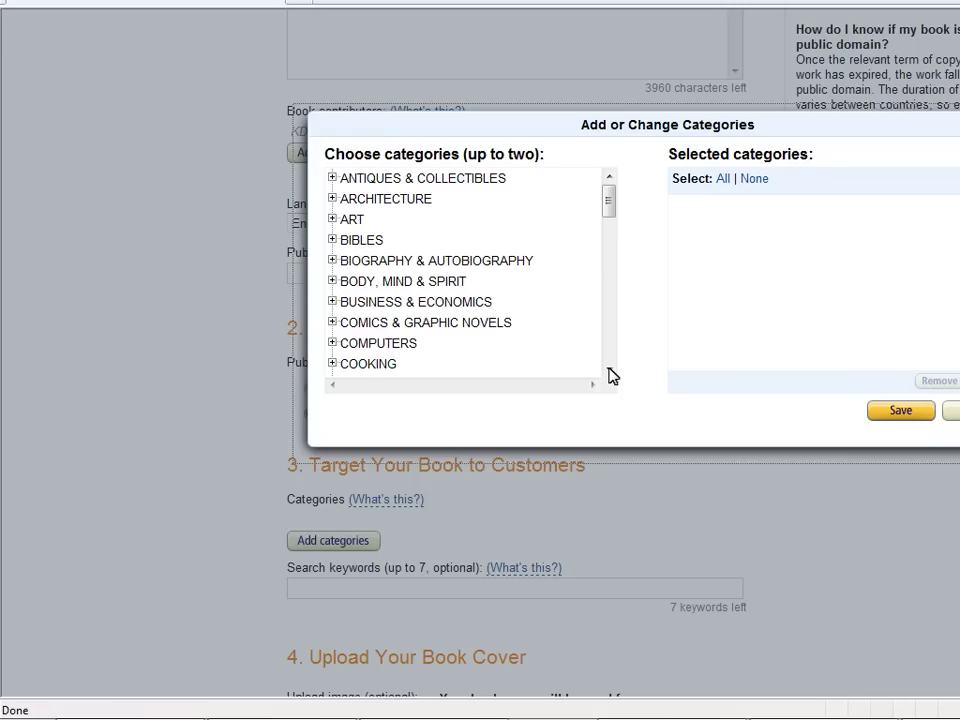
click(609, 369)
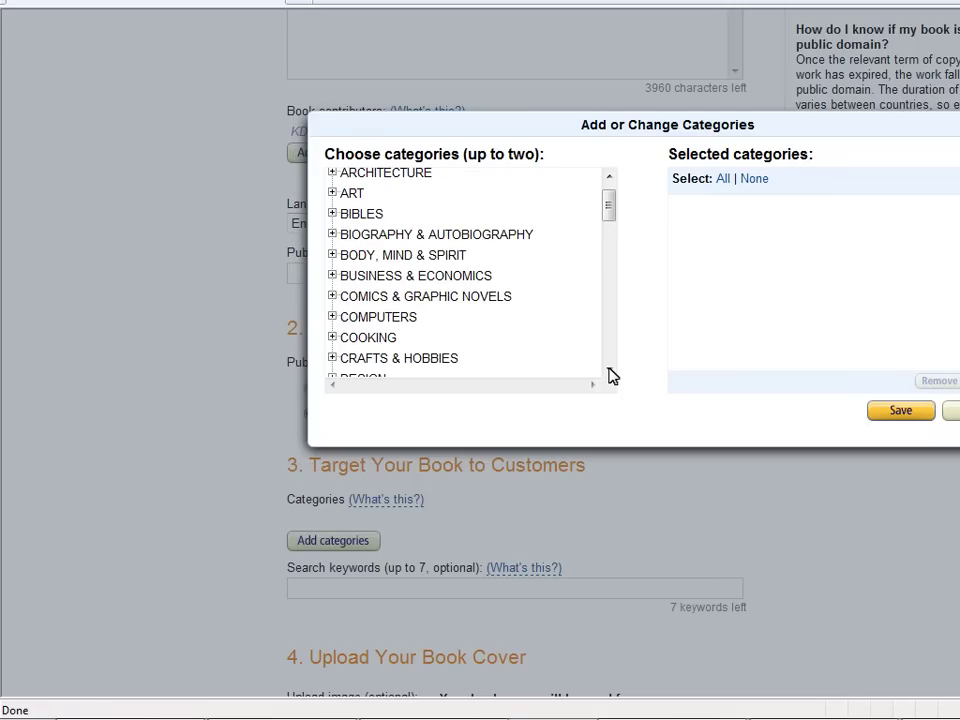
click(609, 369)
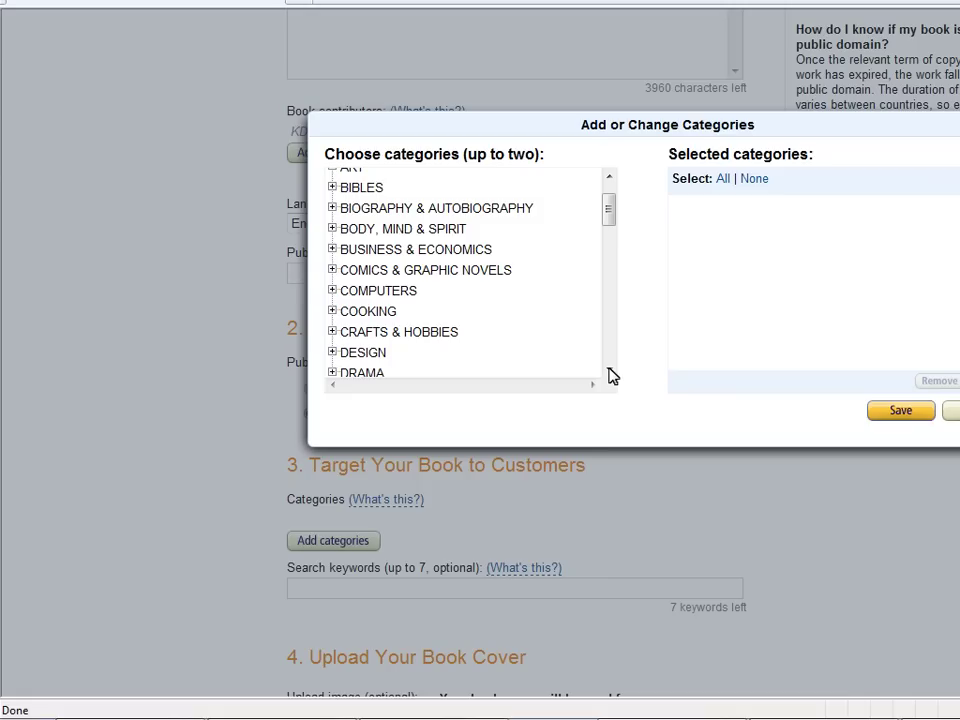
click(609, 369)
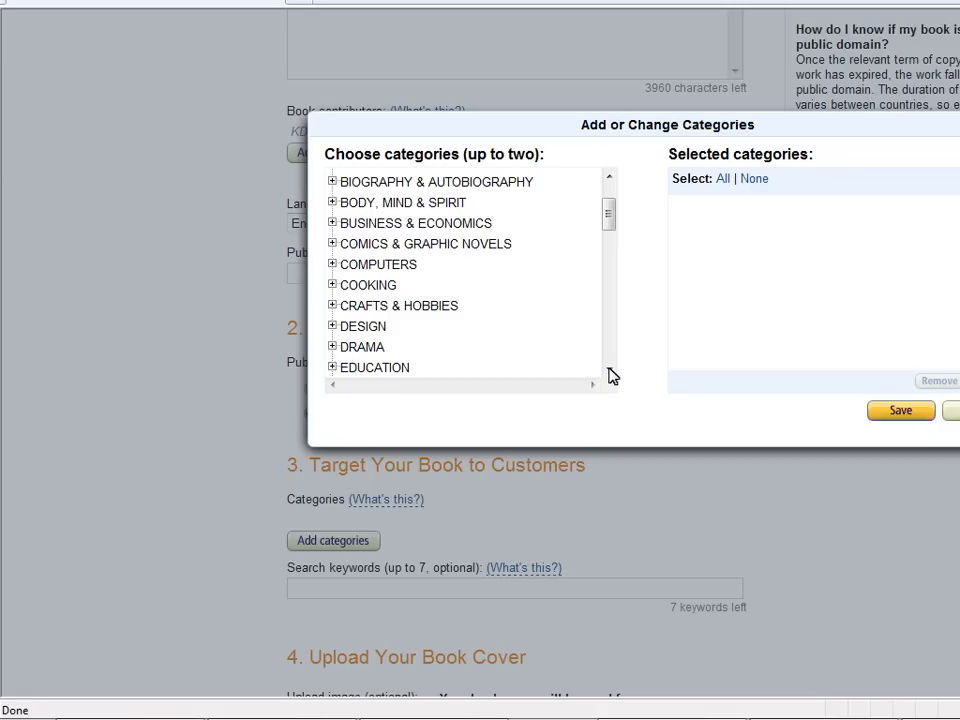
click(609, 369)
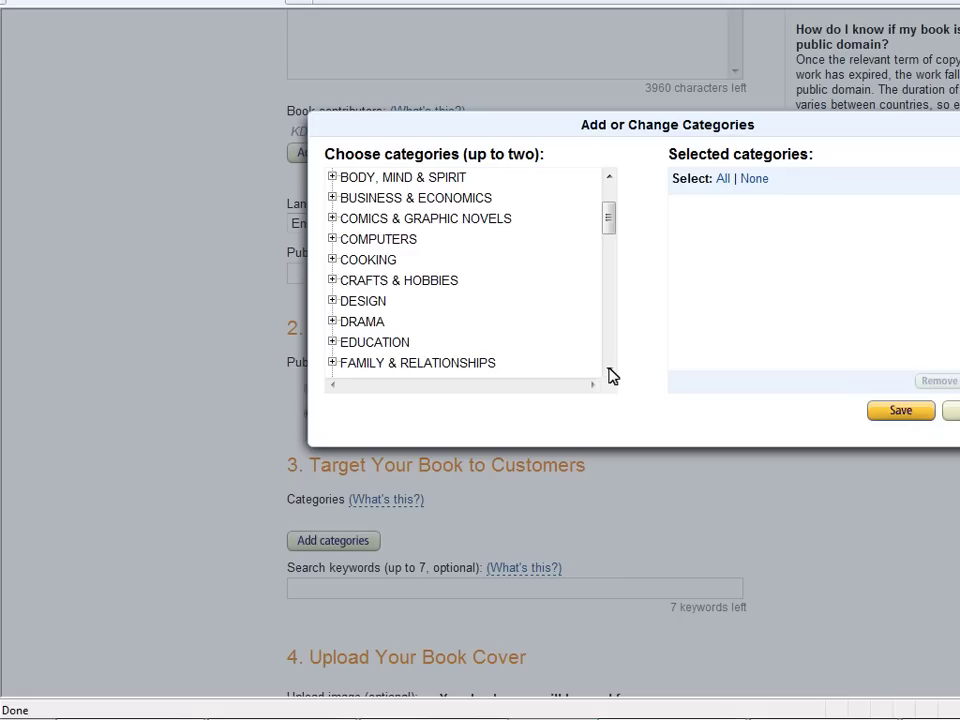
click(609, 369)
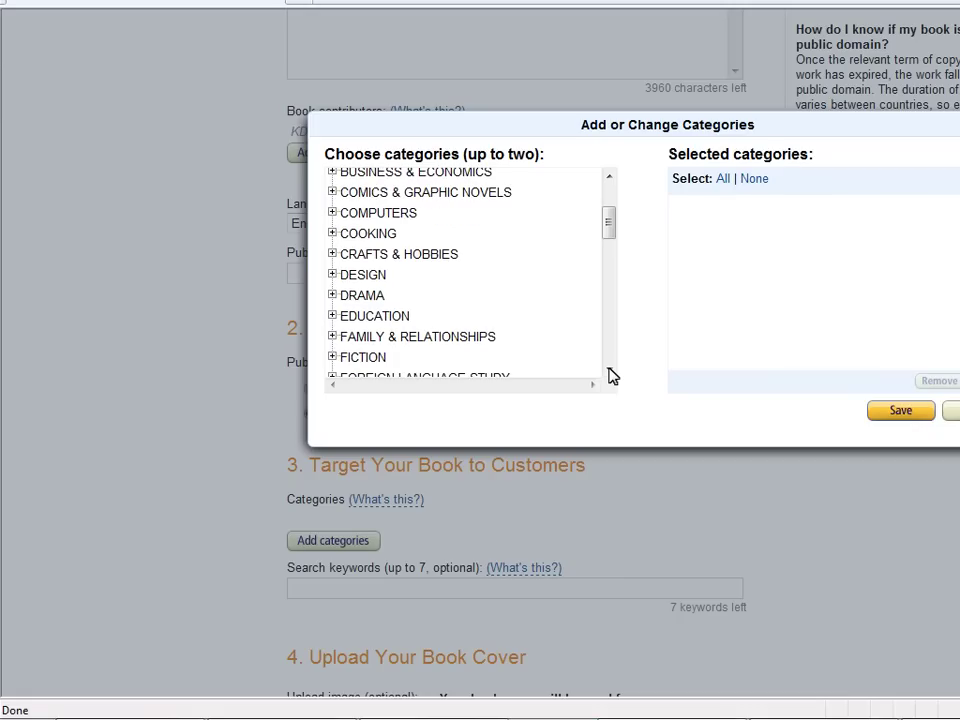
click(609, 369)
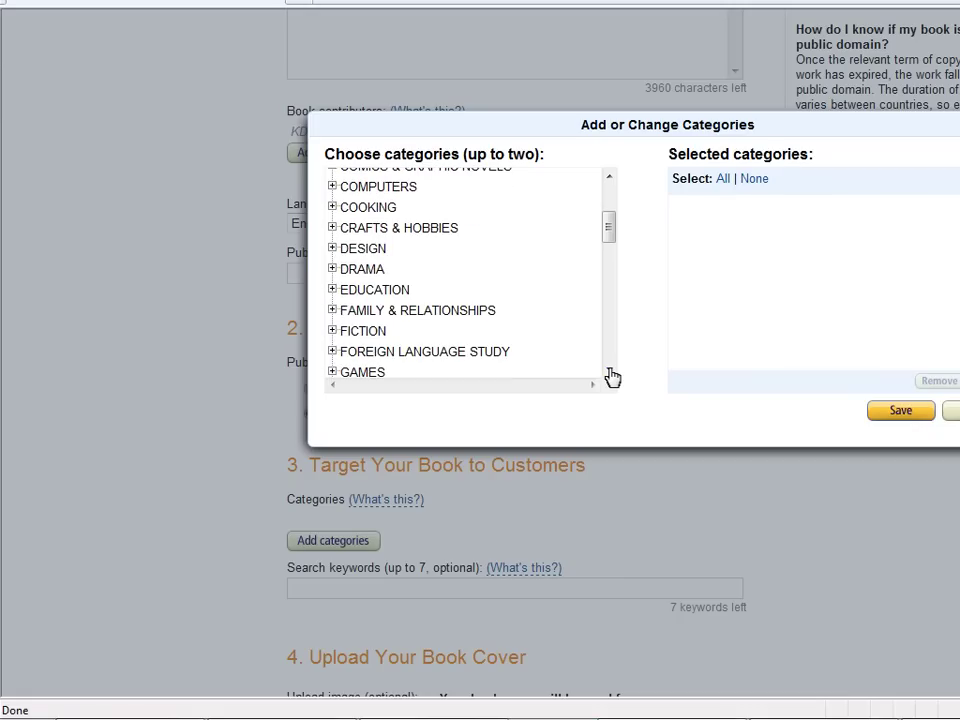
click(346, 335)
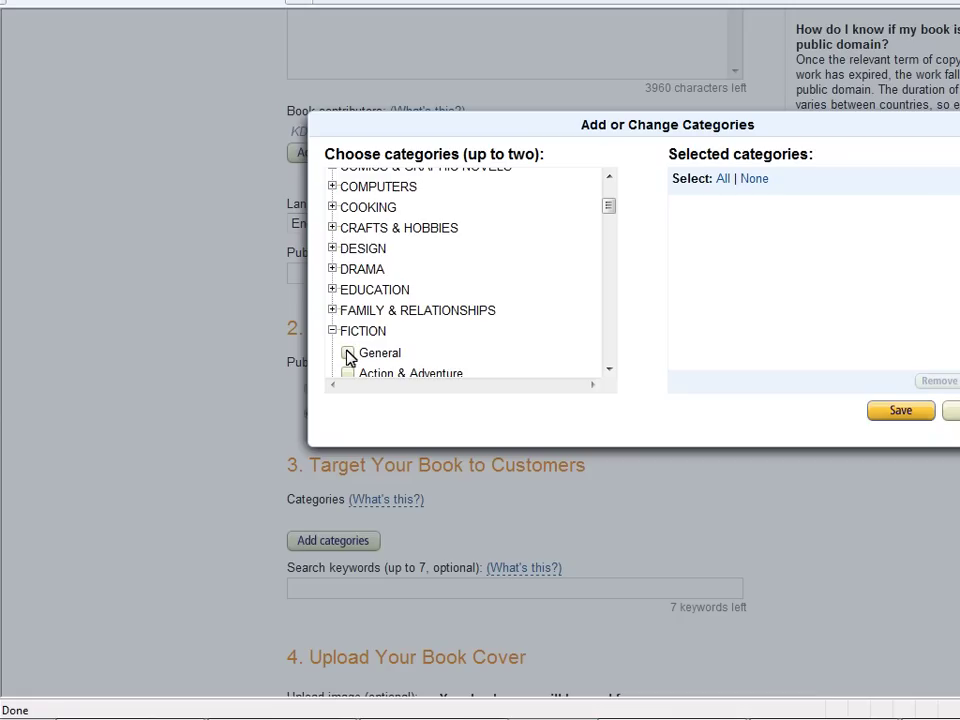
click(348, 354)
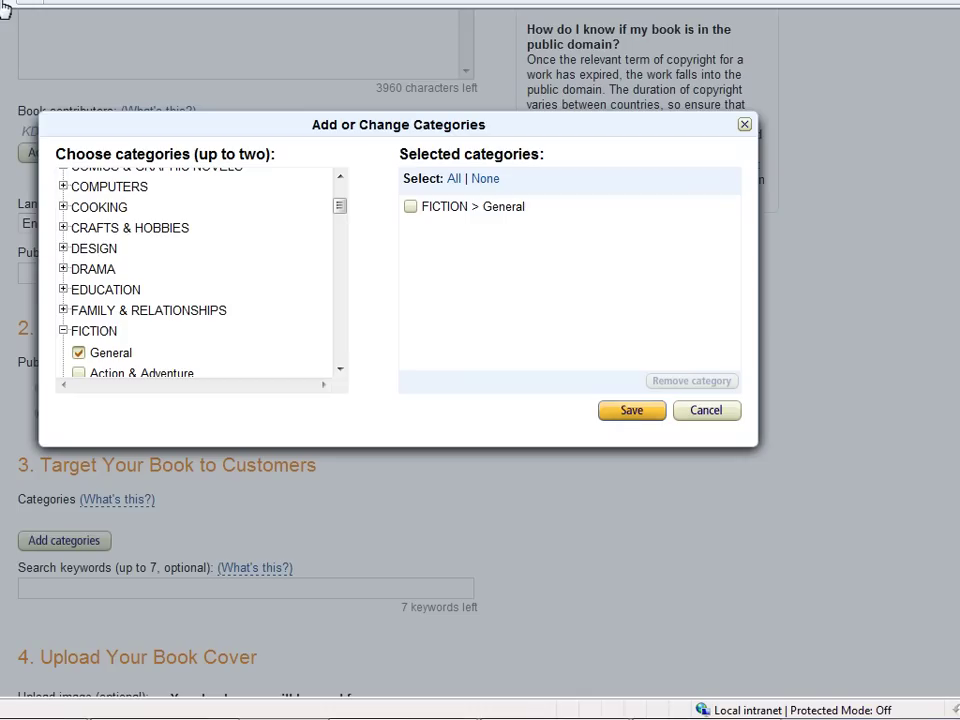
click(628, 411)
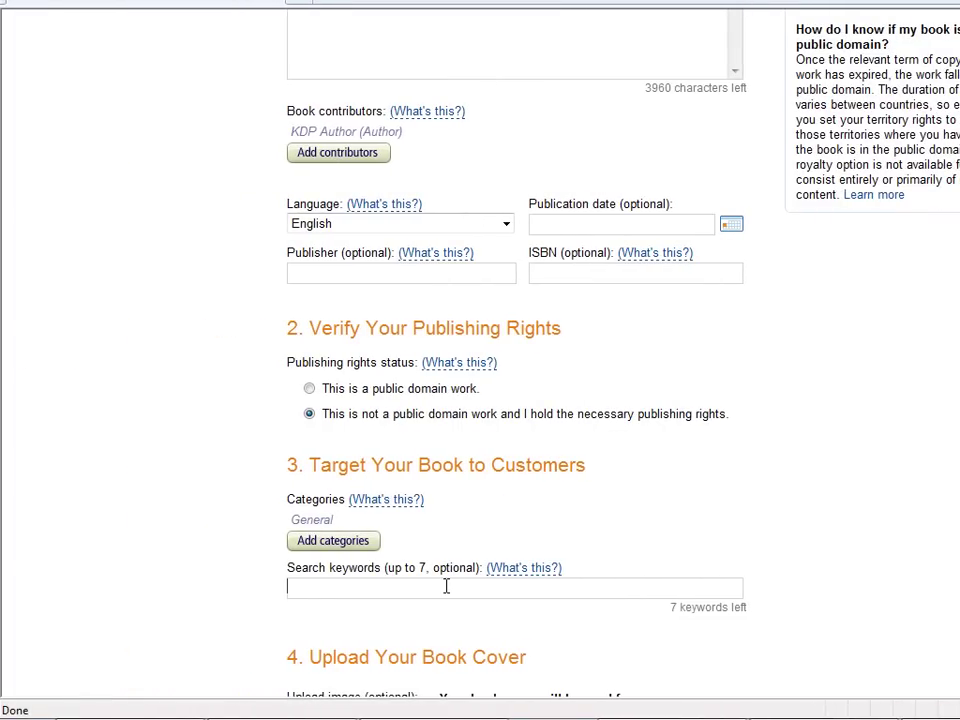
- Enter the search keywords "fiction, fantasy" and browse for a book cover image
text(fiction, fantasy)
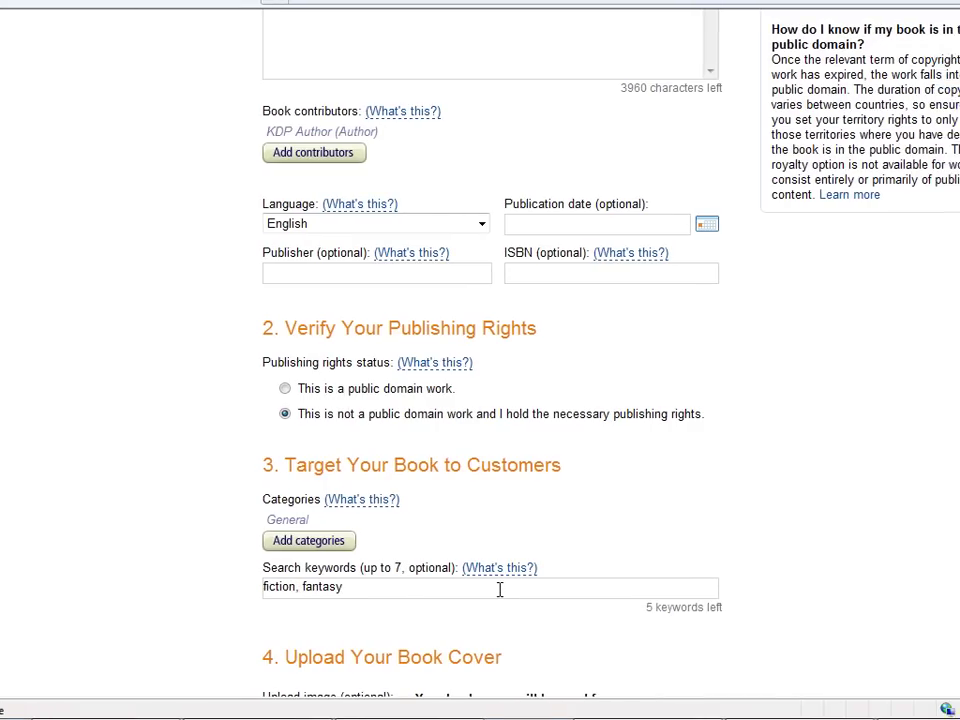
scroll(522, 589, down, 2)
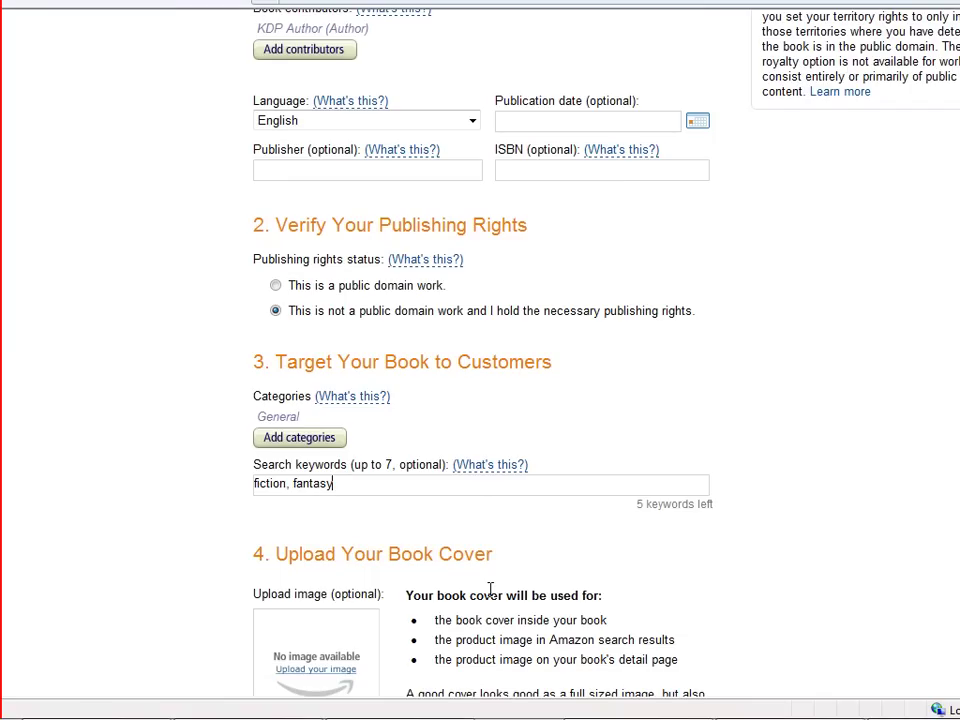
scroll(490, 588, down, 2)
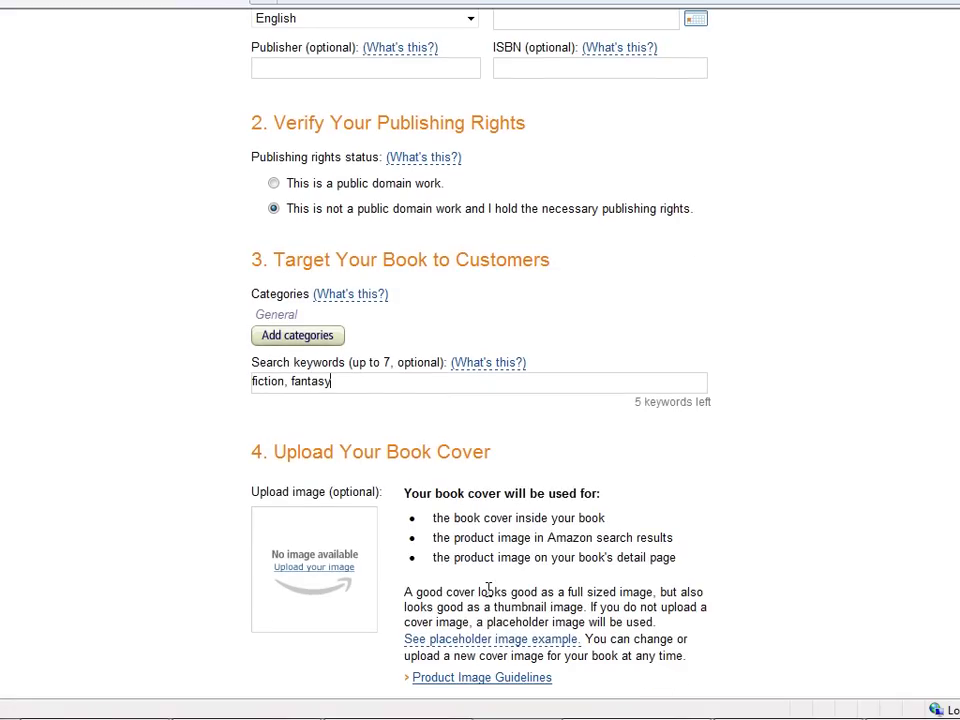
scroll(489, 589, down, 2)
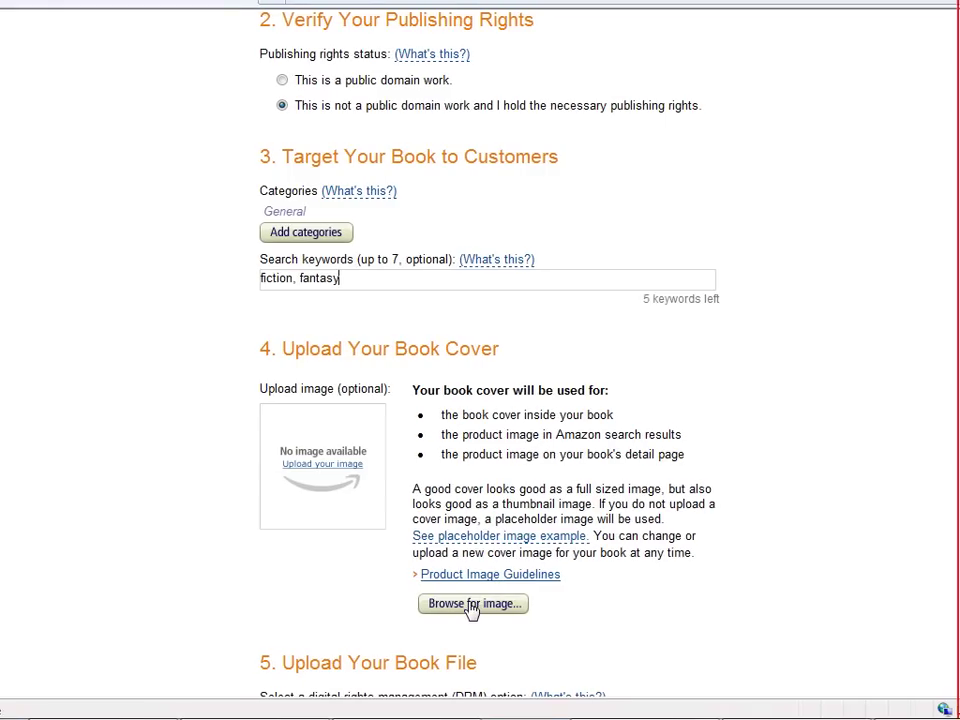
click(481, 605)
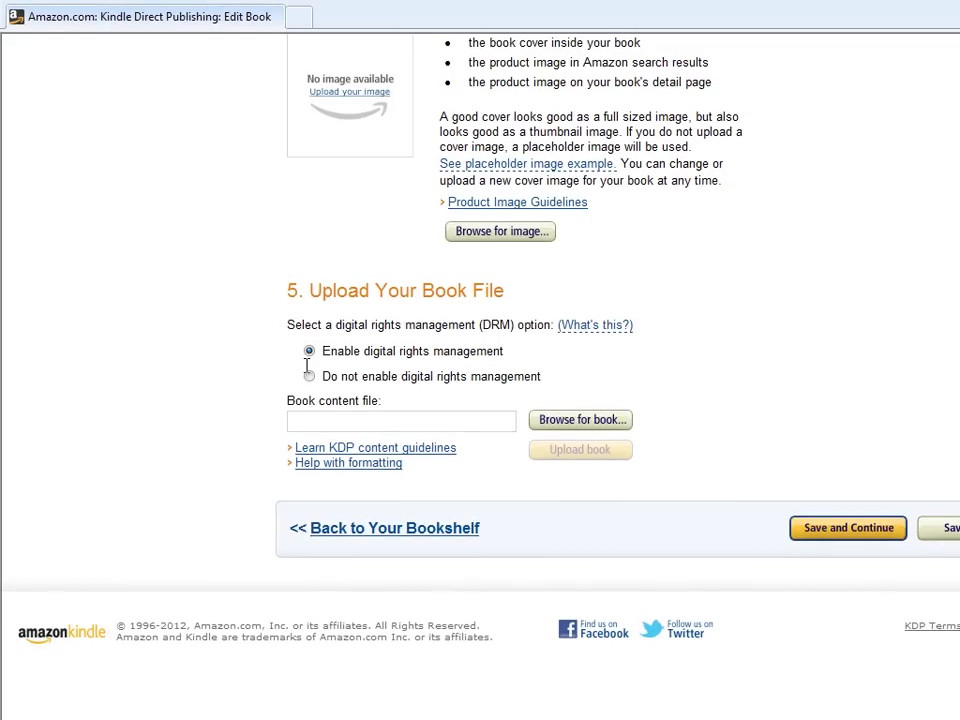
- Set the digital rights management option to enabled and upload New Title.htm from the Book folder as the book content file
click(310, 370)
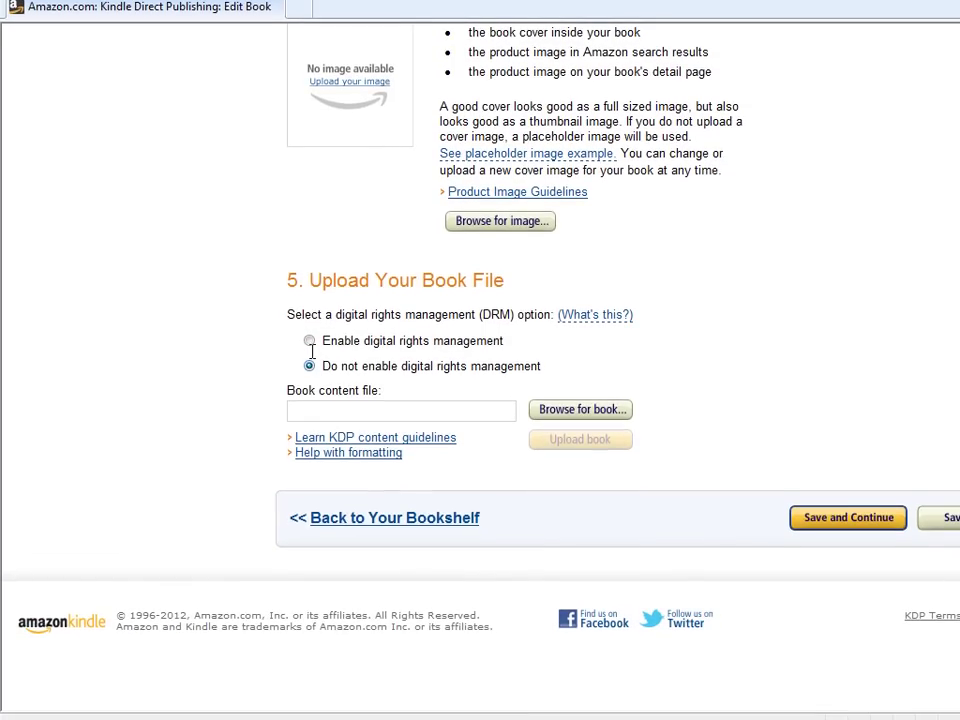
click(310, 345)
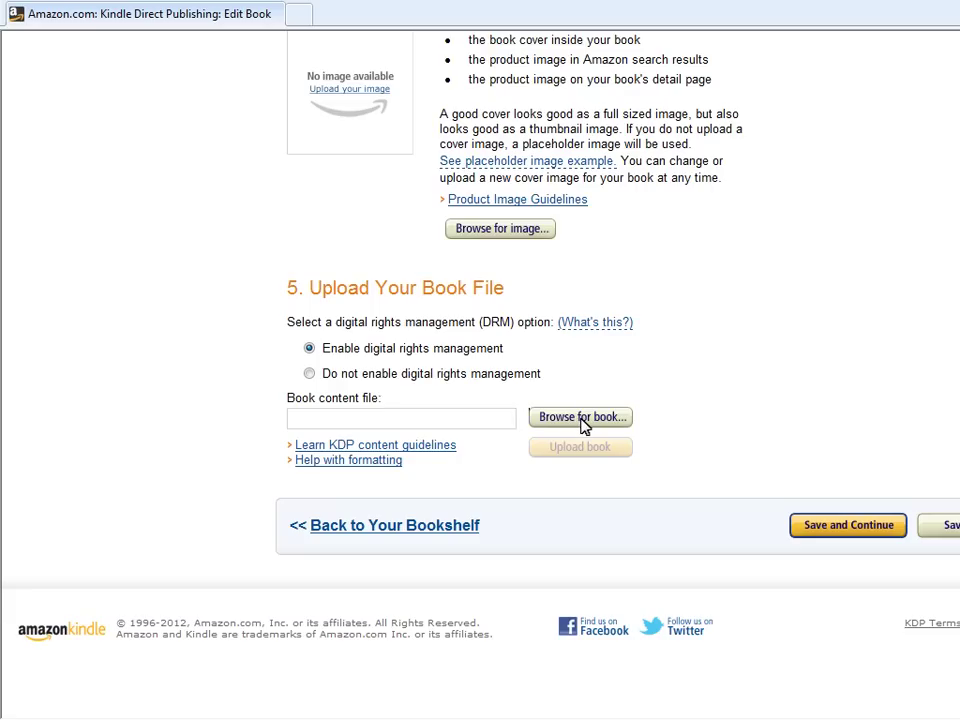
click(584, 420)
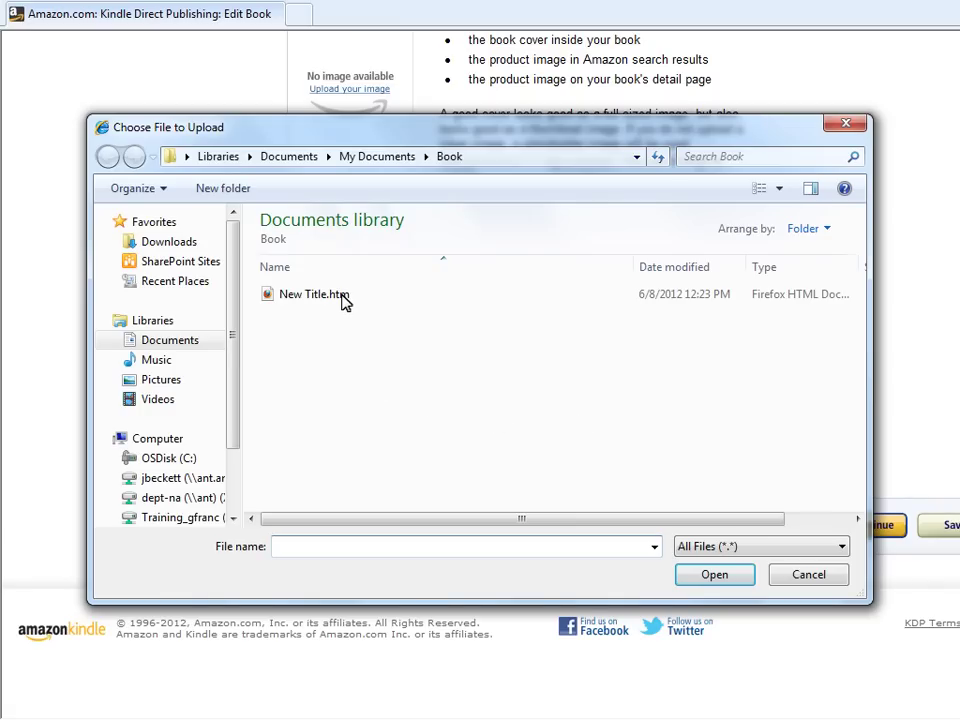
double_click(342, 297)
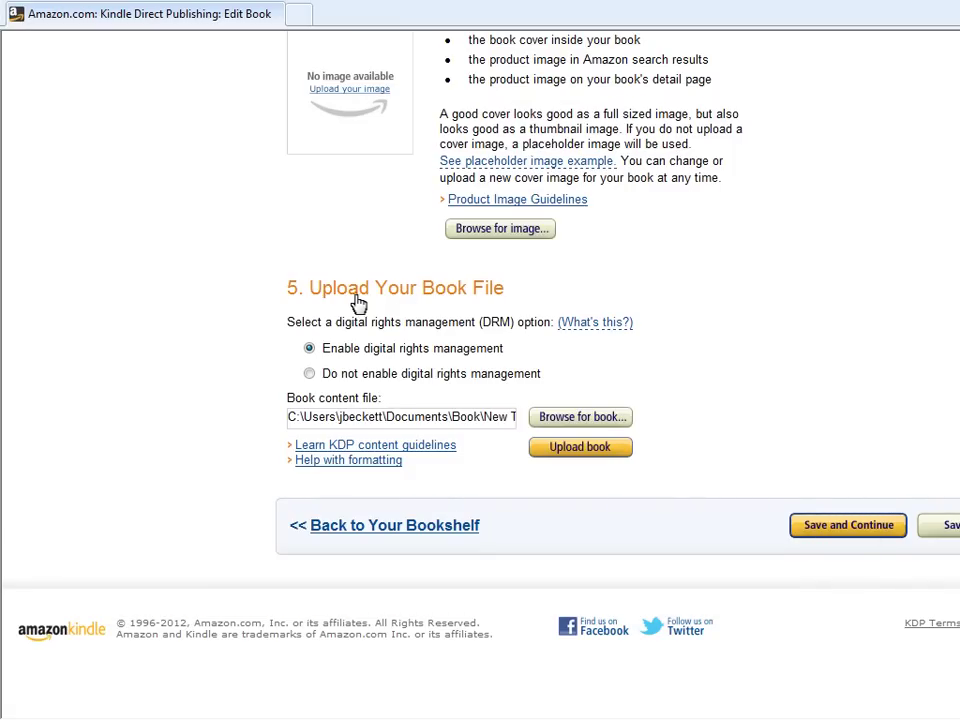
click(566, 450)
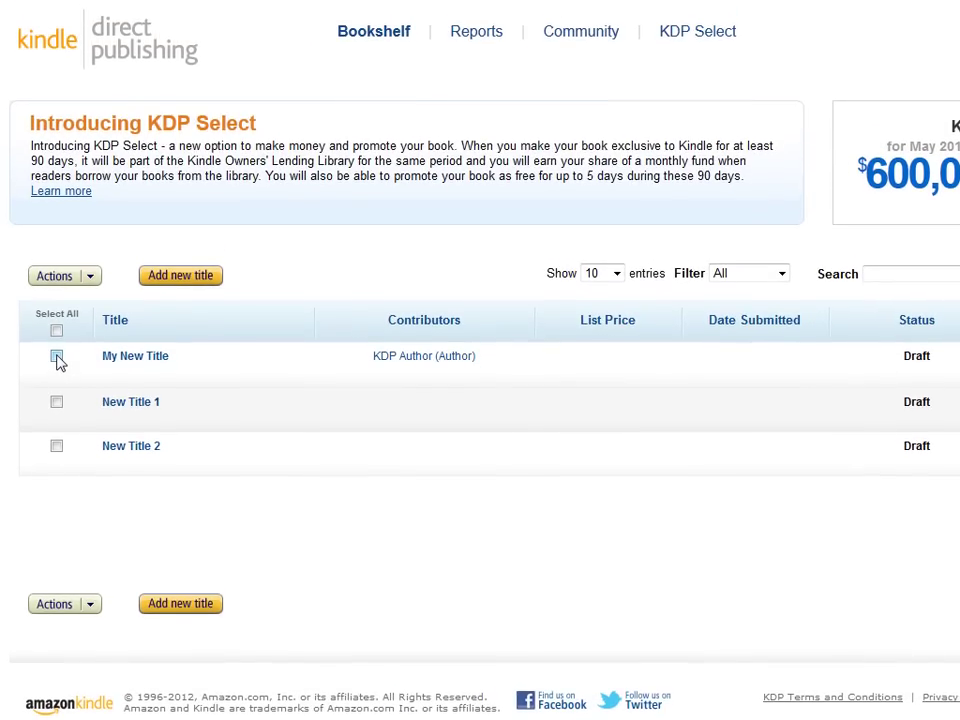
- Select "My New Title" on the Bookshelf and open its book details for editing
click(57, 359)
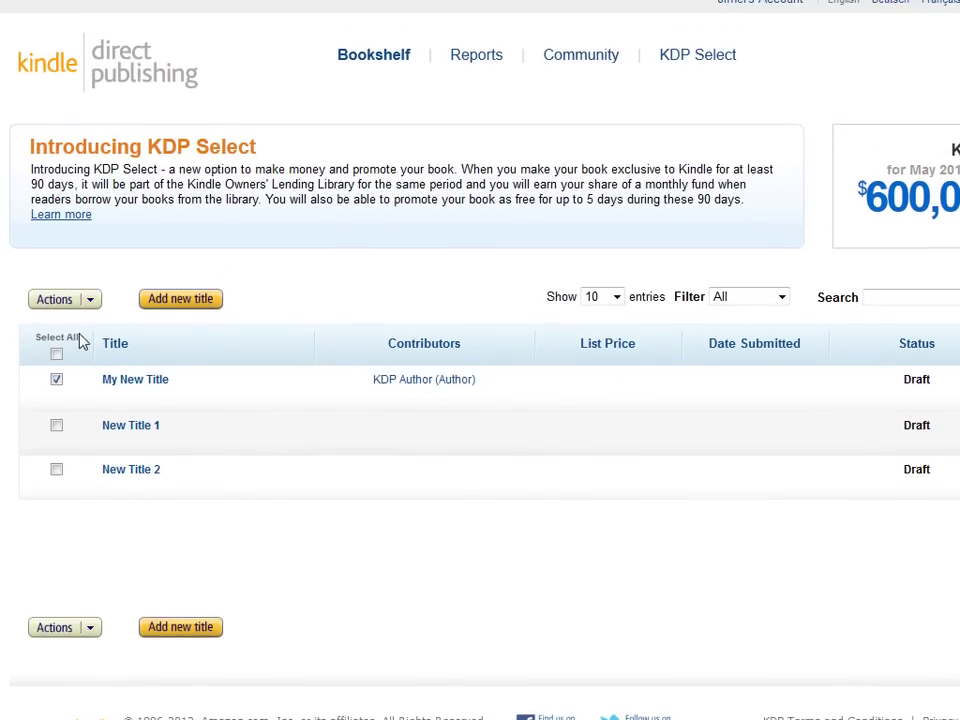
click(89, 338)
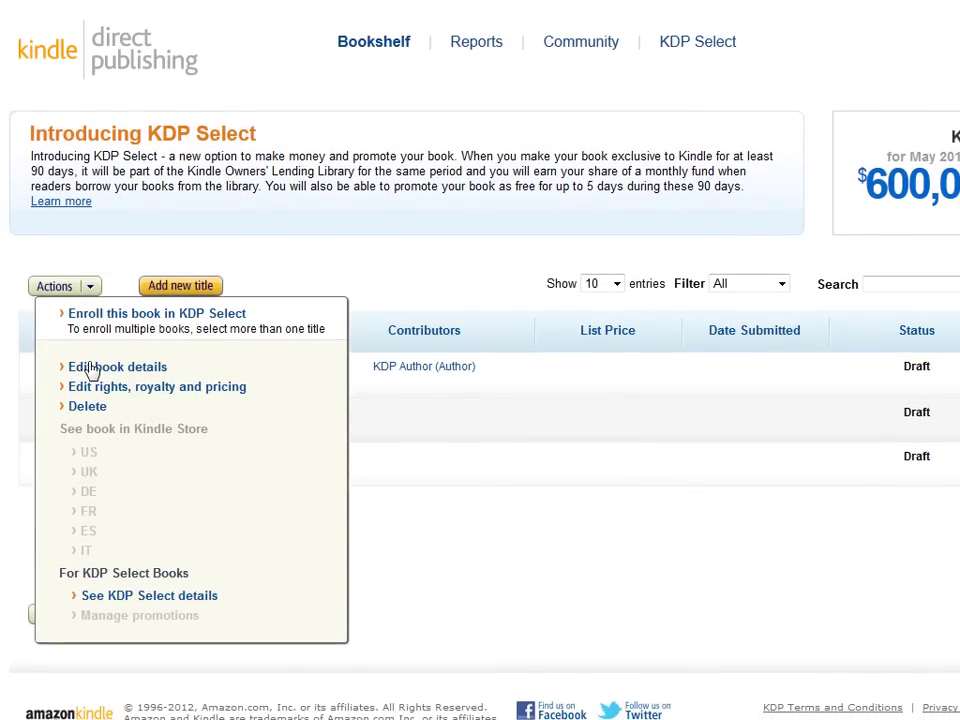
click(91, 370)
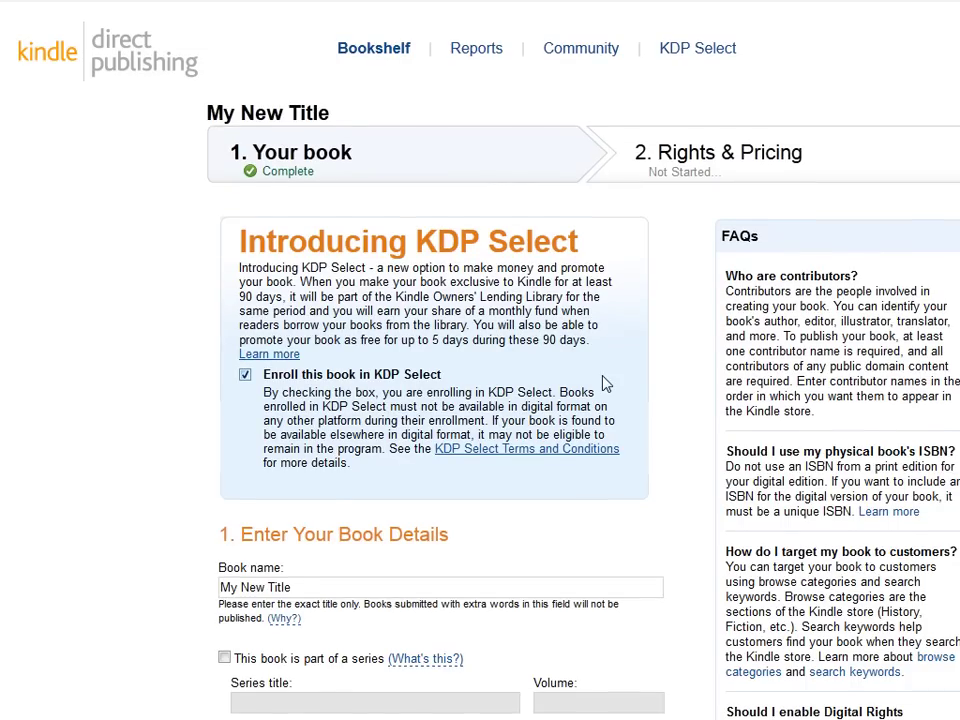
- Review the saved details of "My New Title", from the KDP Select enrollment through to the book file upload and preview sections
scroll(604, 383, down, 2)
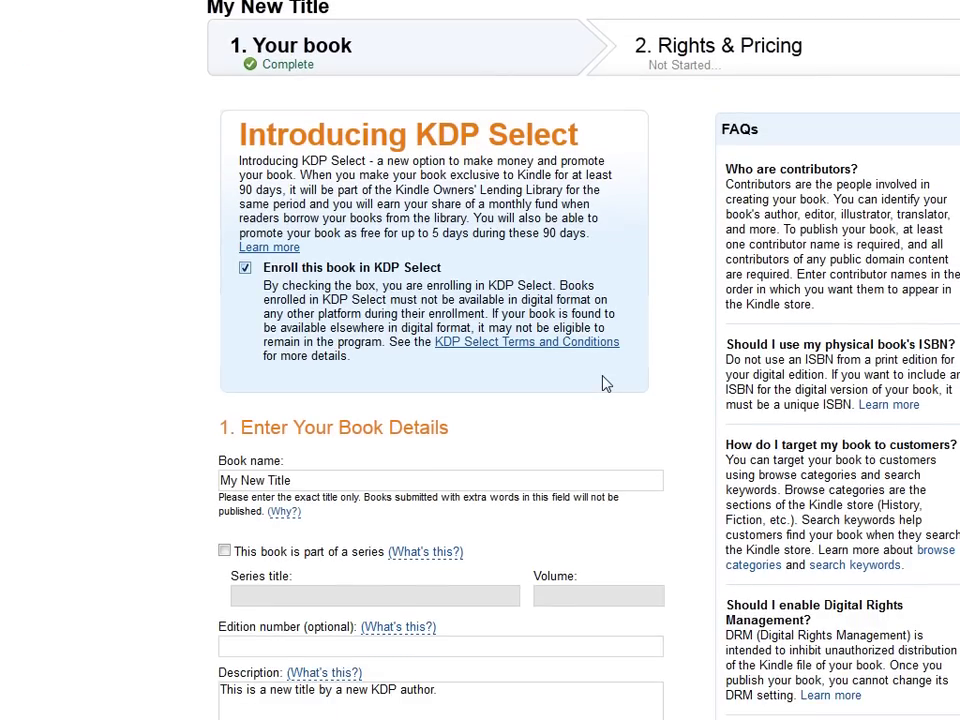
scroll(604, 383, down, 2)
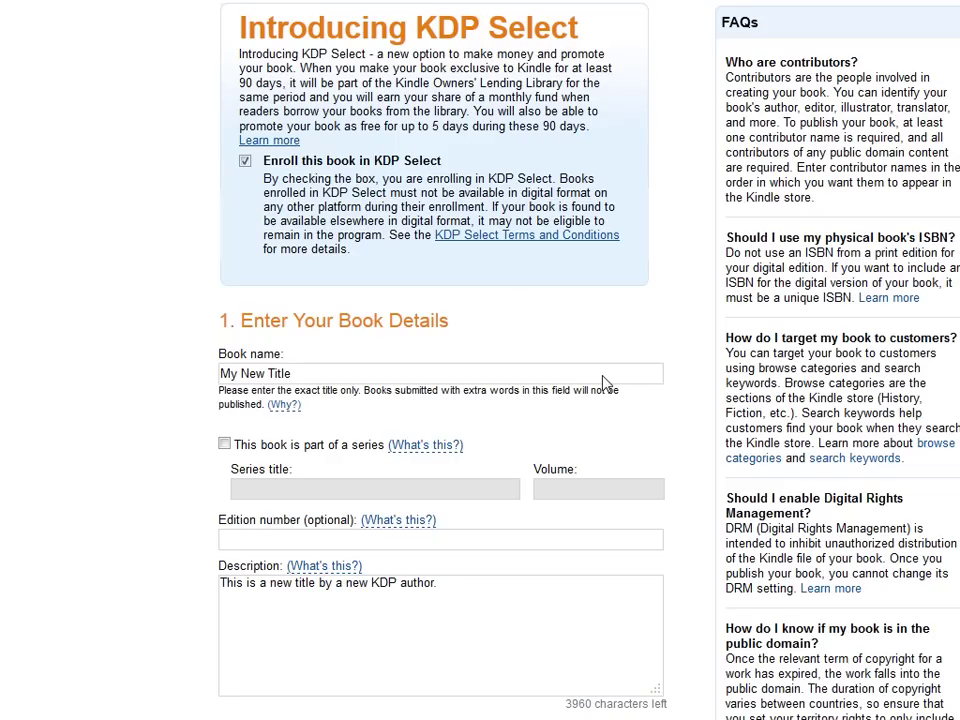
scroll(604, 383, down, 2)
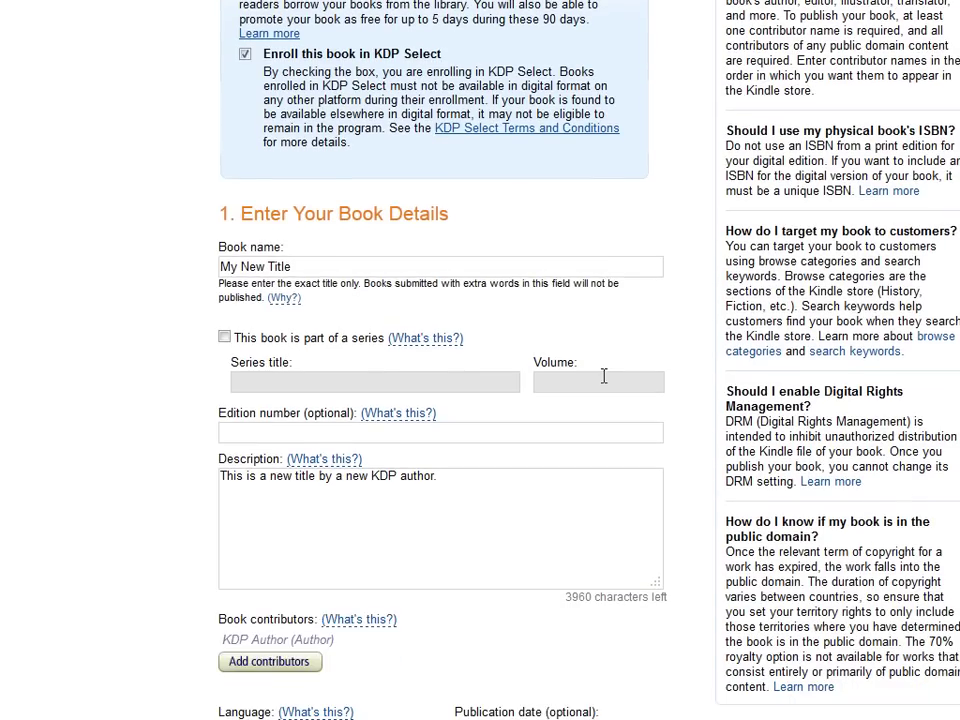
scroll(604, 380, down, 2)
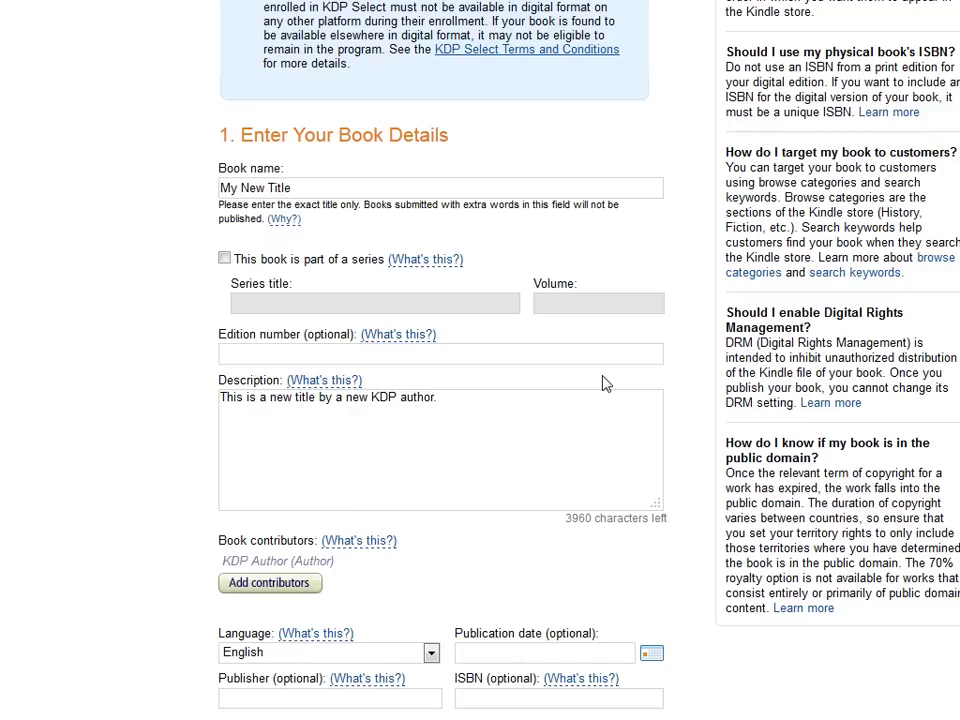
scroll(604, 383, down, 2)
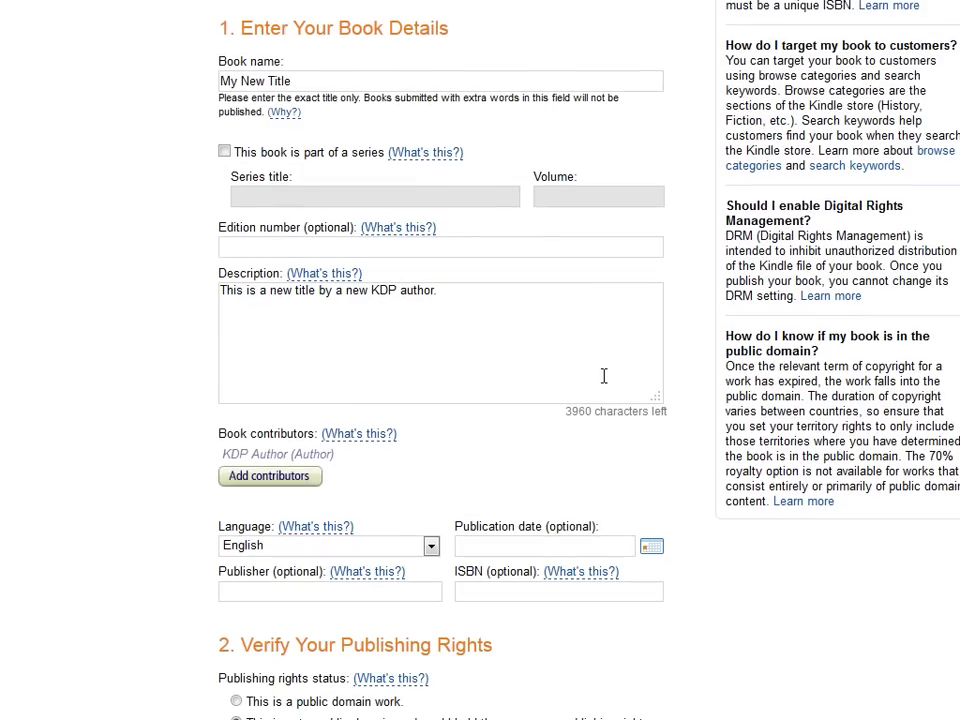
scroll(604, 376, down, 3)
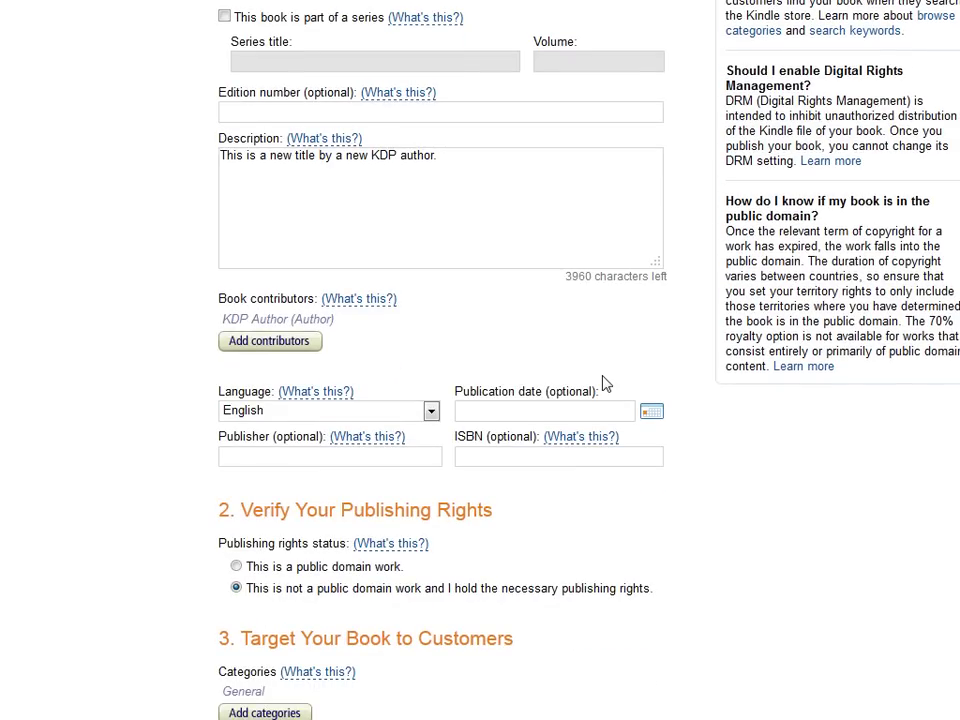
scroll(604, 384, down, 2)
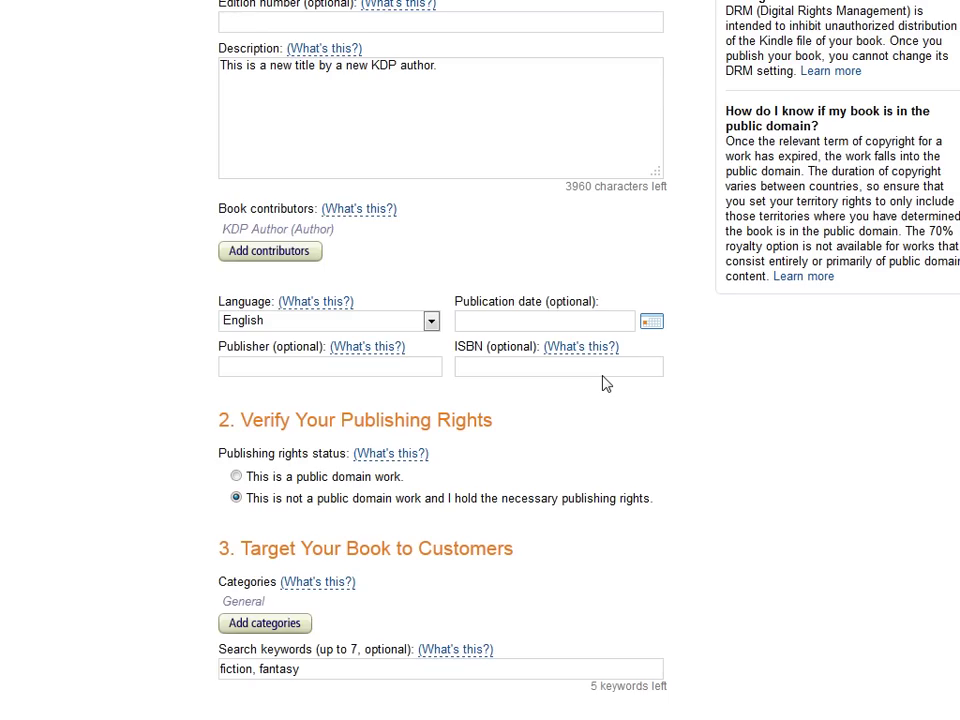
scroll(604, 383, down, 2)
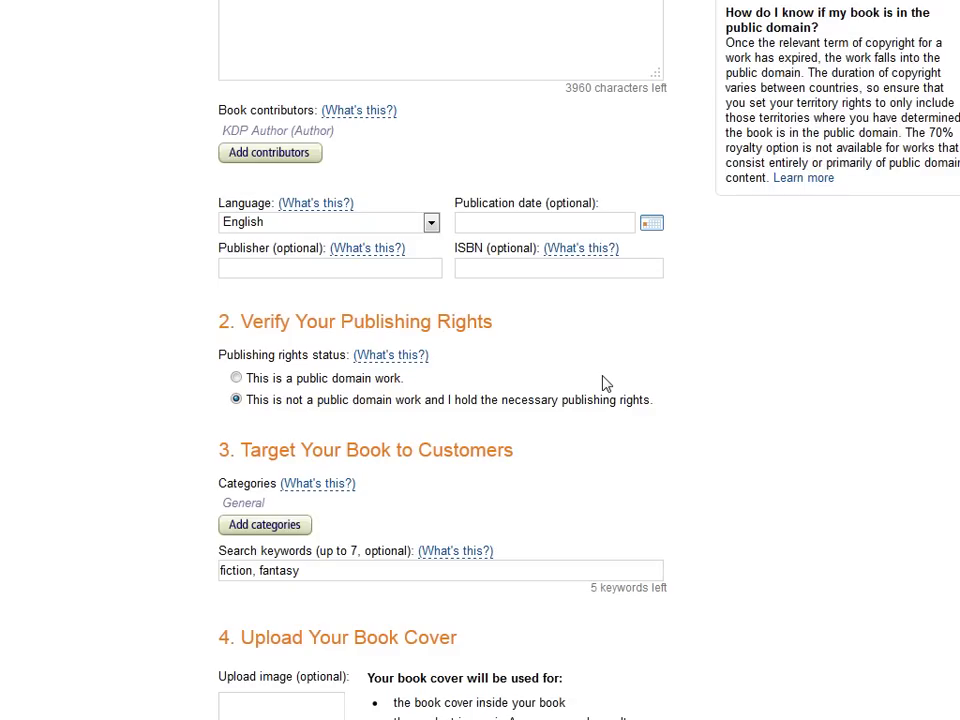
scroll(604, 383, down, 4)
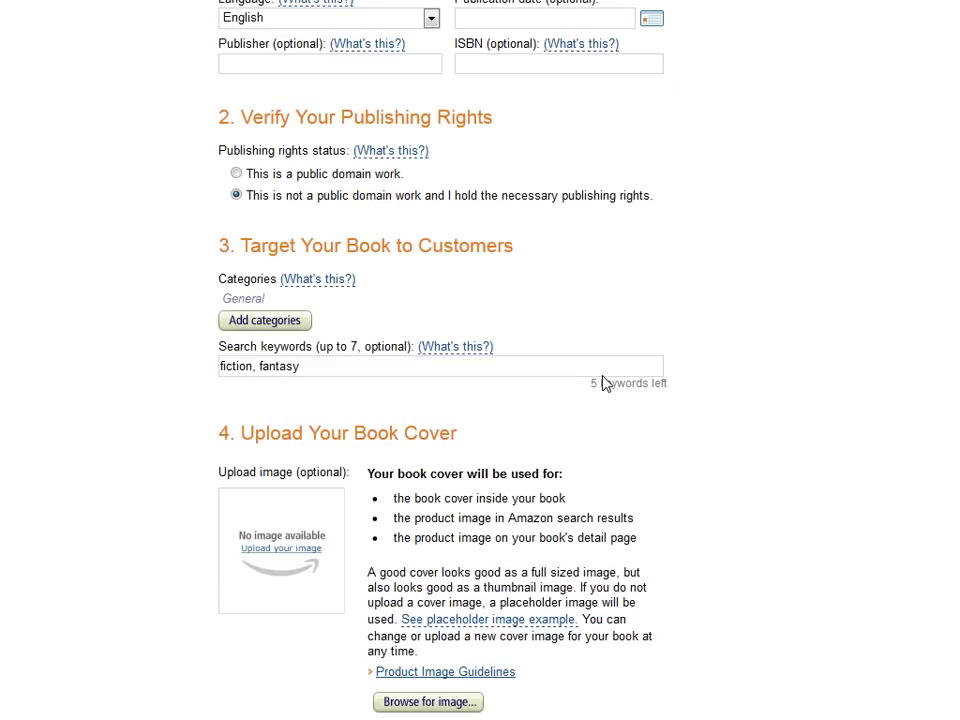
scroll(604, 383, down, 3)
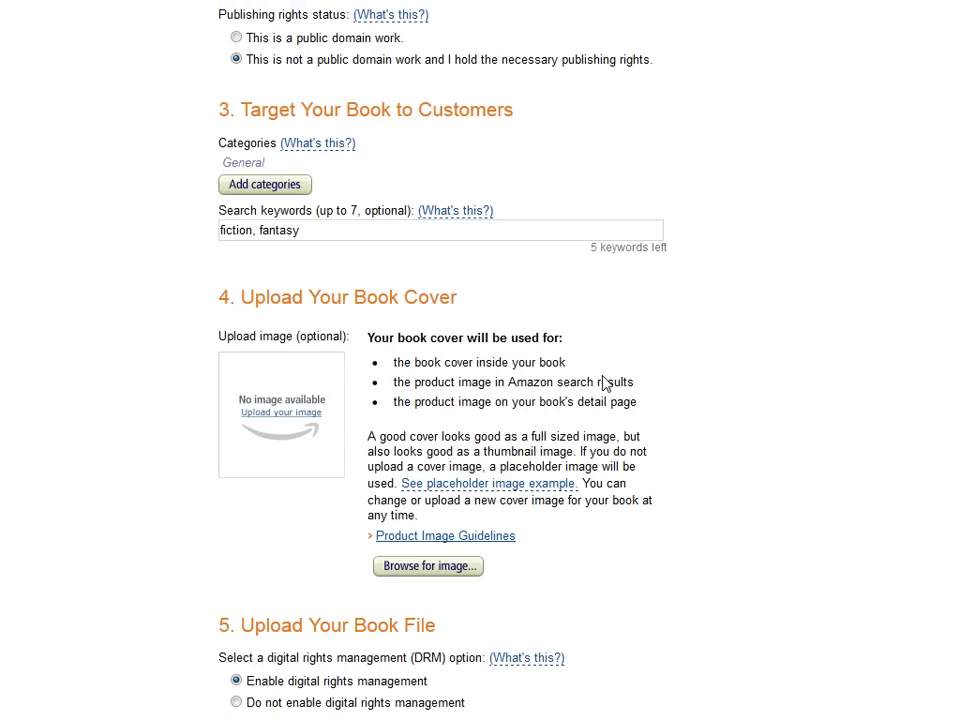
scroll(604, 383, down, 2)
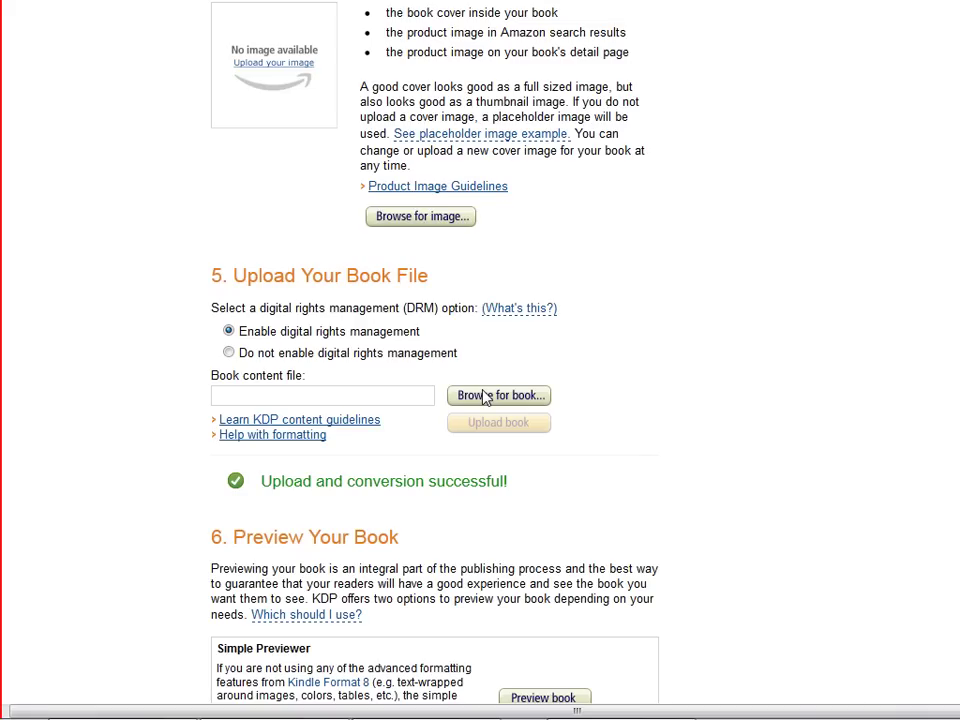
- Upload New Title.htm from the Book folder again as the book content file, and save and continue to Rights & Pricing
click(485, 396)
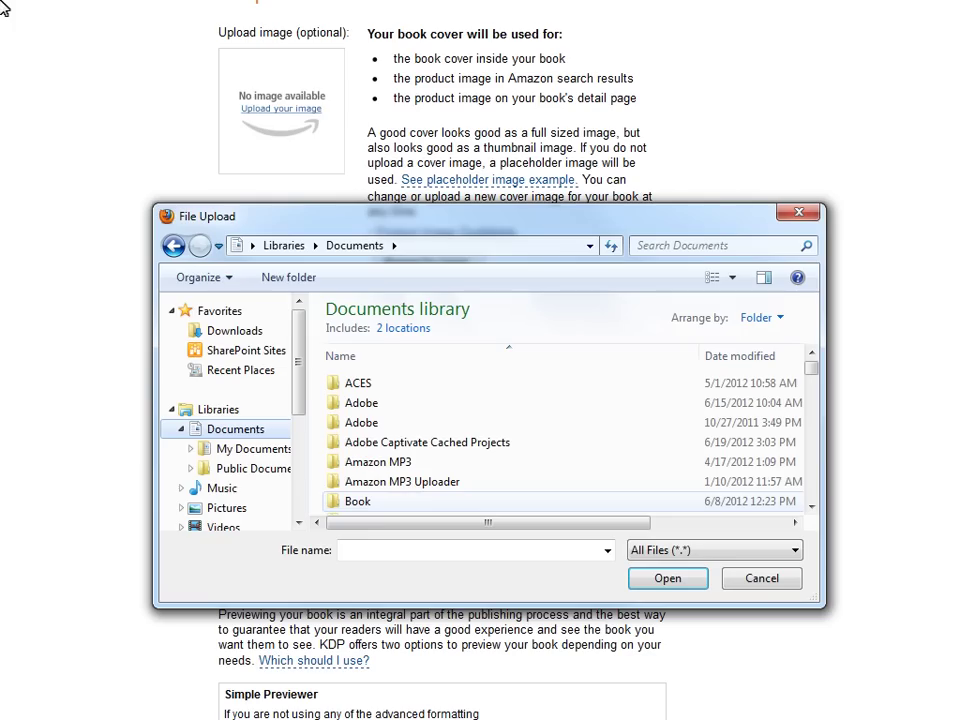
double_click(357, 501)
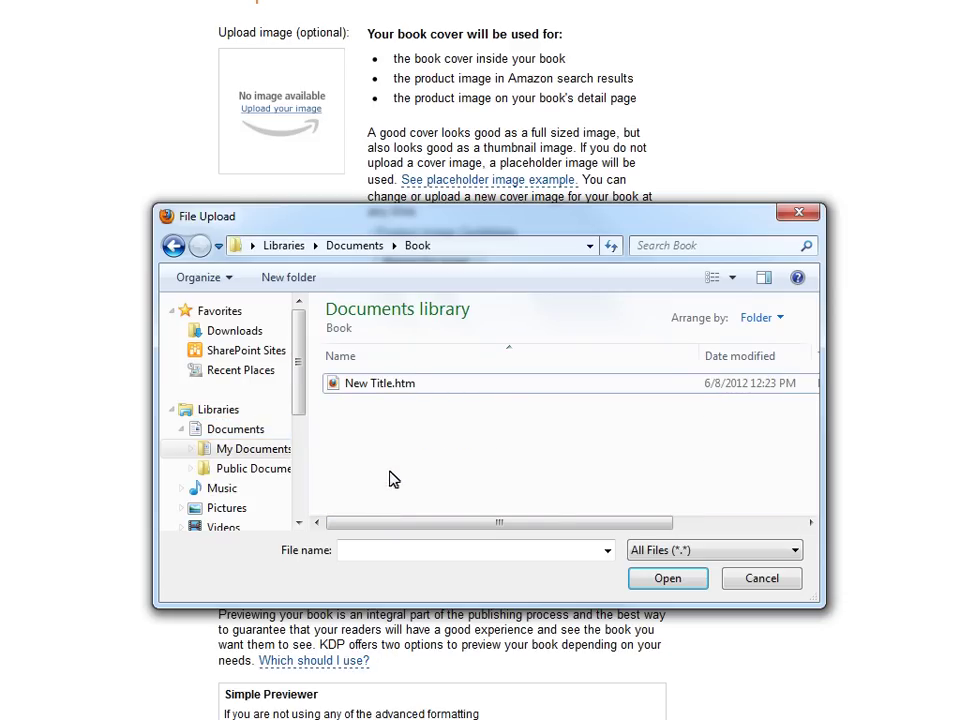
double_click(395, 385)
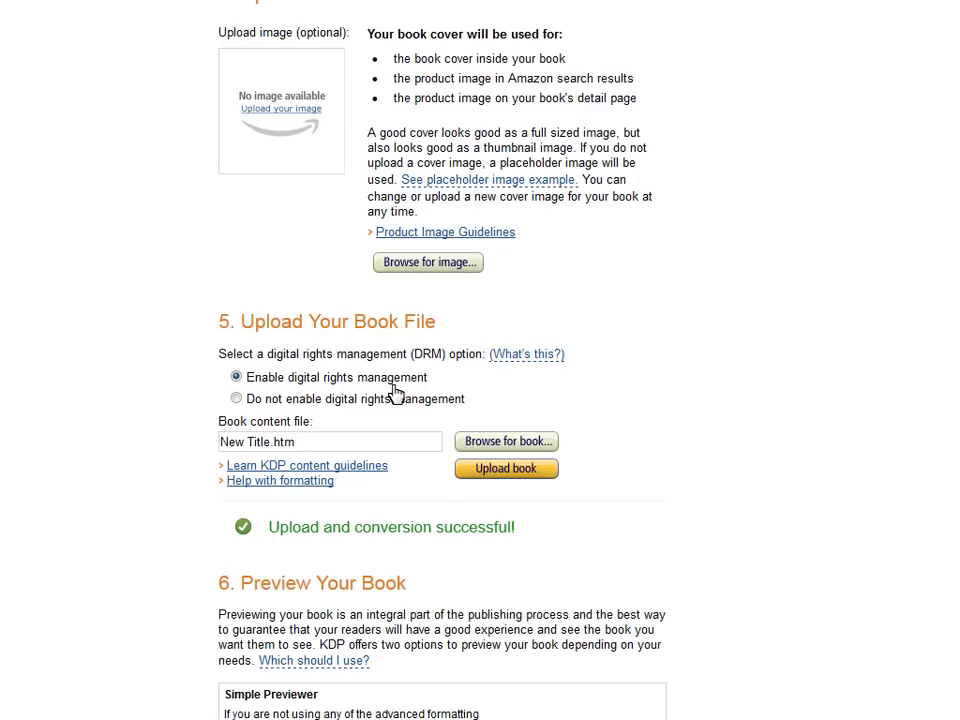
click(493, 474)
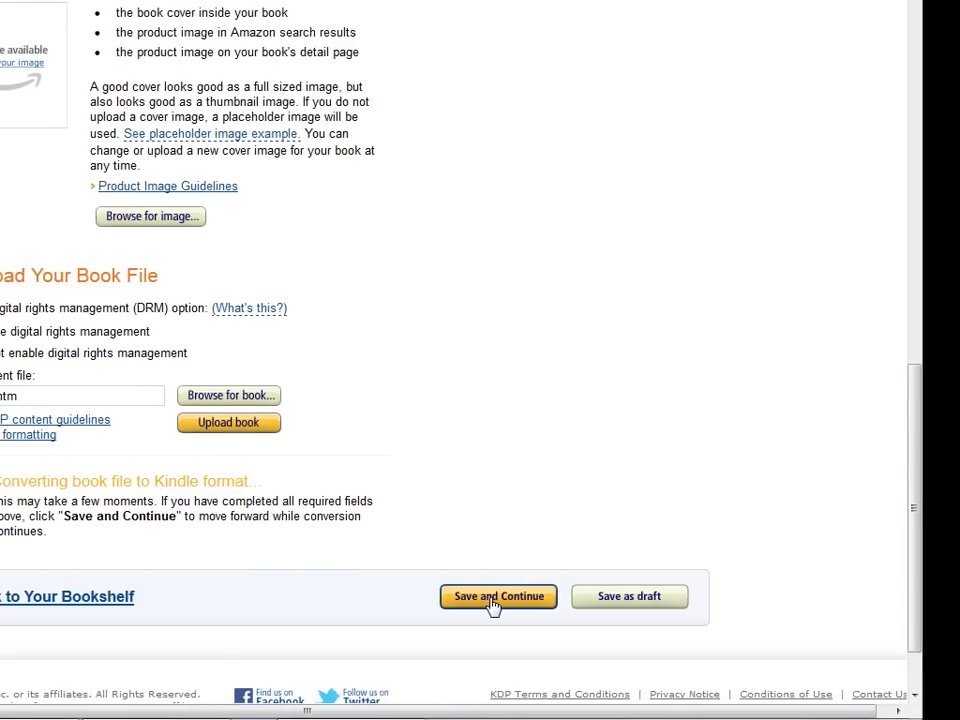
click(485, 598)
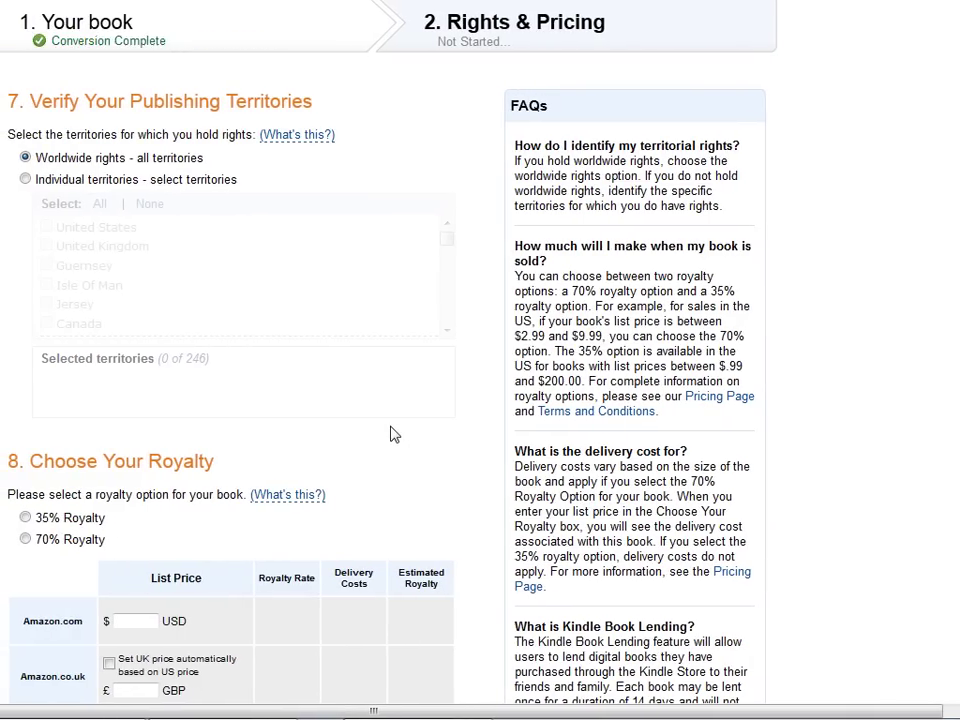
- Review the territory, royalty, pricing and lending sections, and accept the confirmation of content rights and compliance with the KDP Terms and Conditions
scroll(390, 433, down, 1)
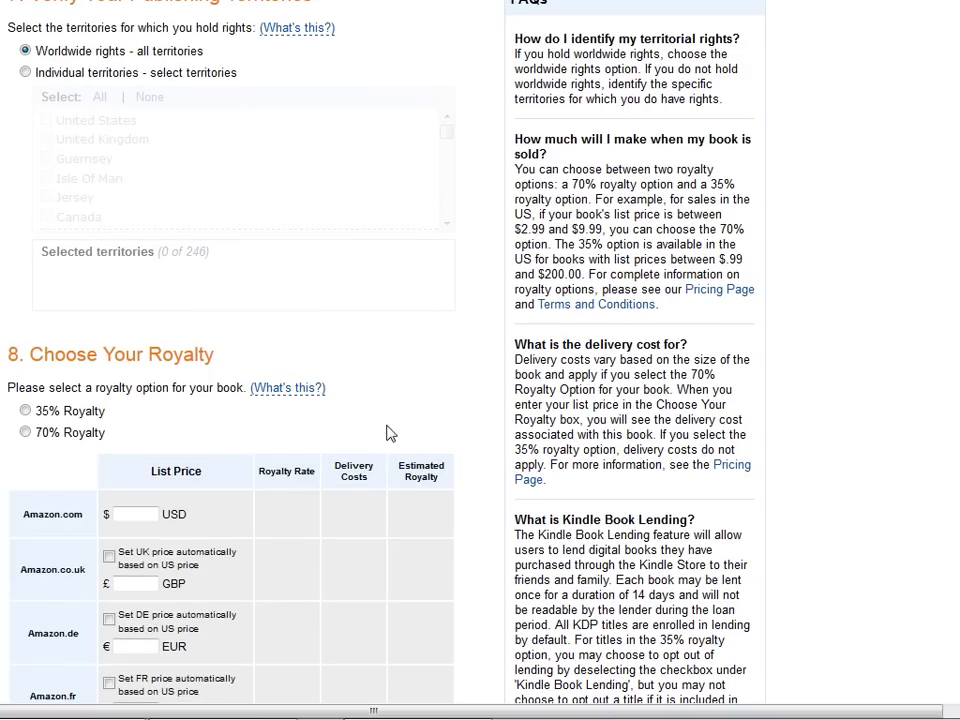
scroll(390, 433, down, 1)
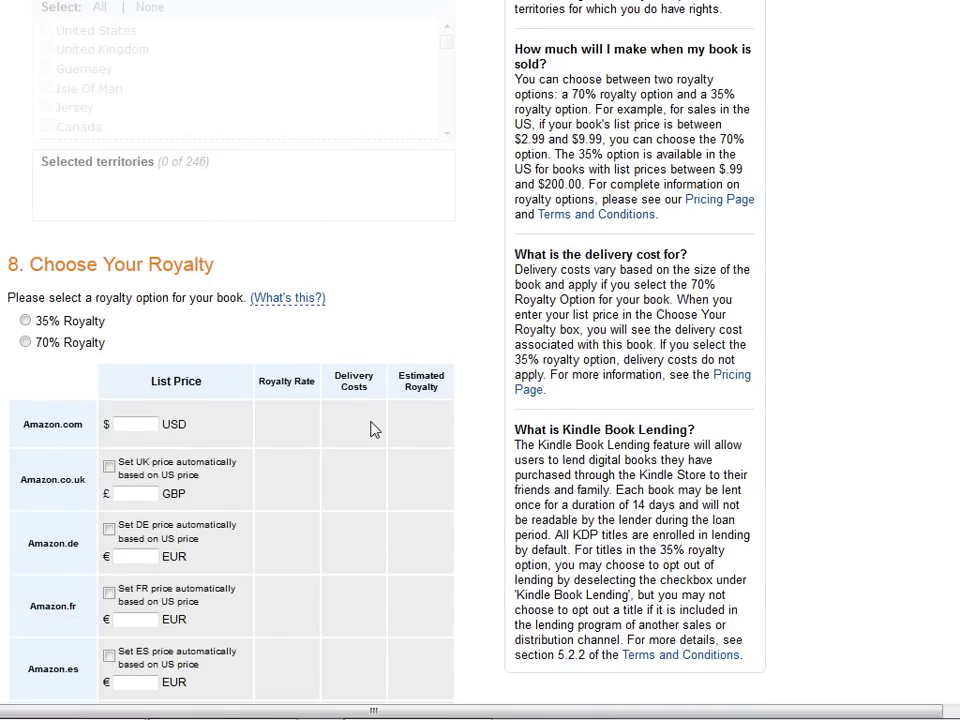
scroll(368, 428, down, 1)
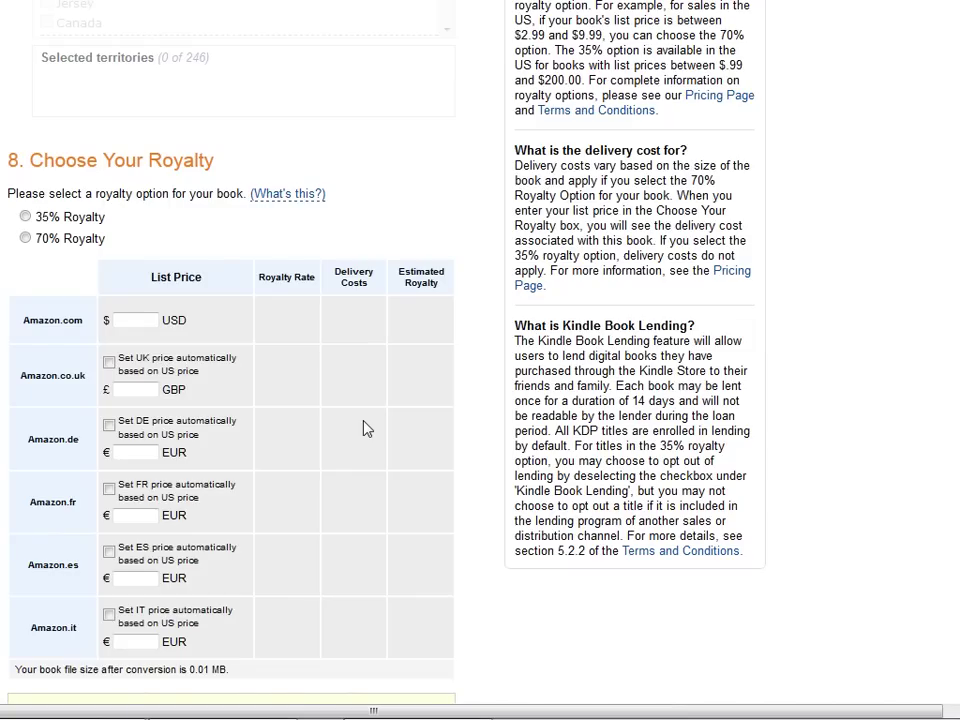
scroll(357, 426, down, 1)
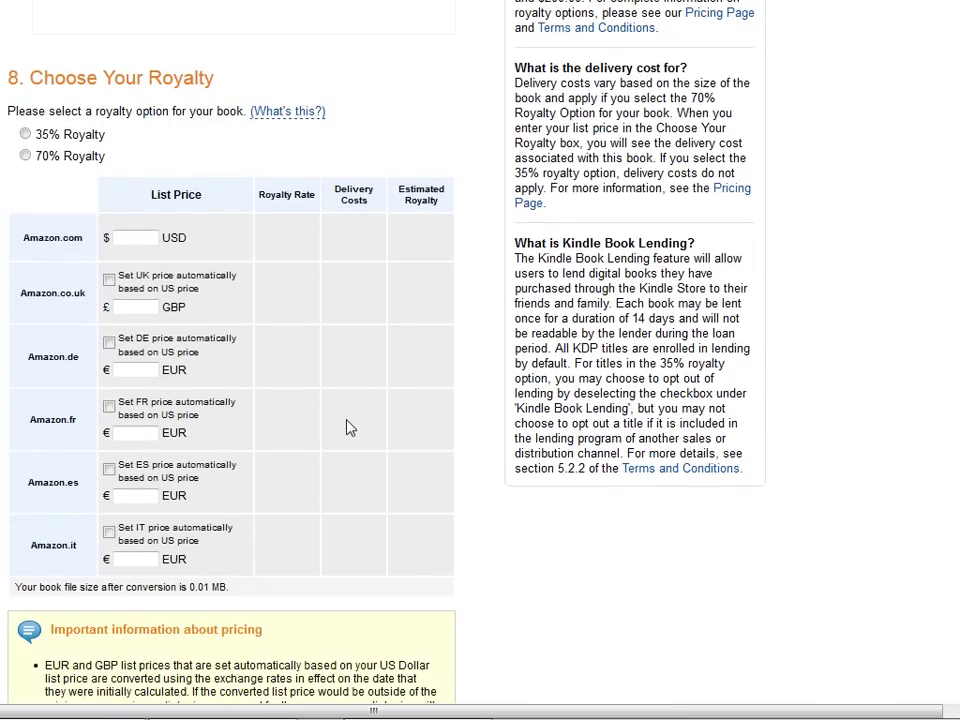
scroll(350, 428, down, 3)
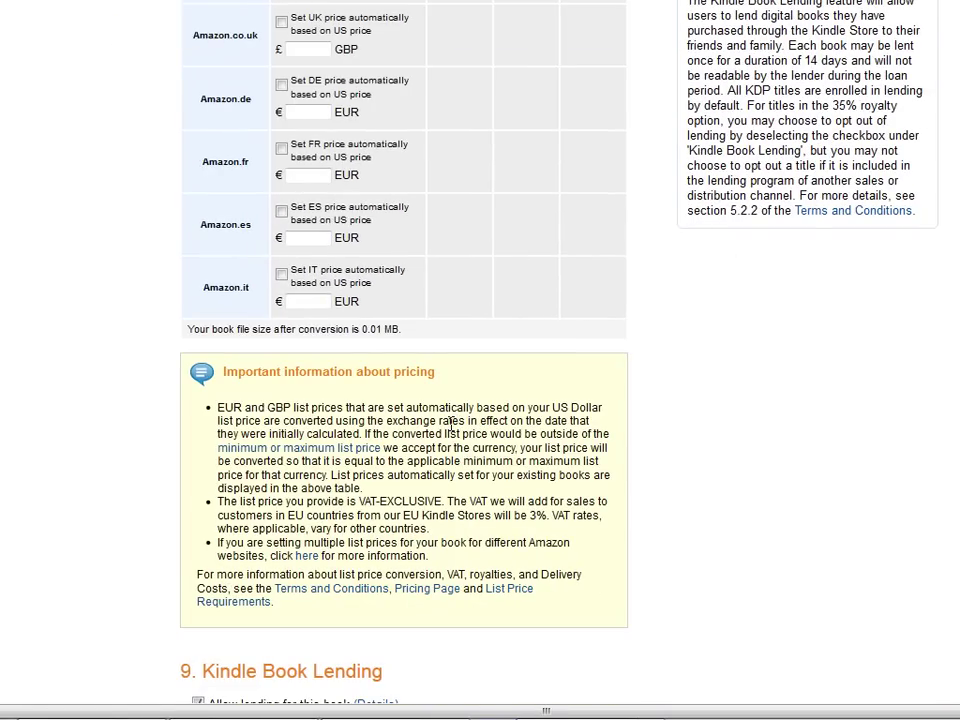
scroll(451, 424, down, 1)
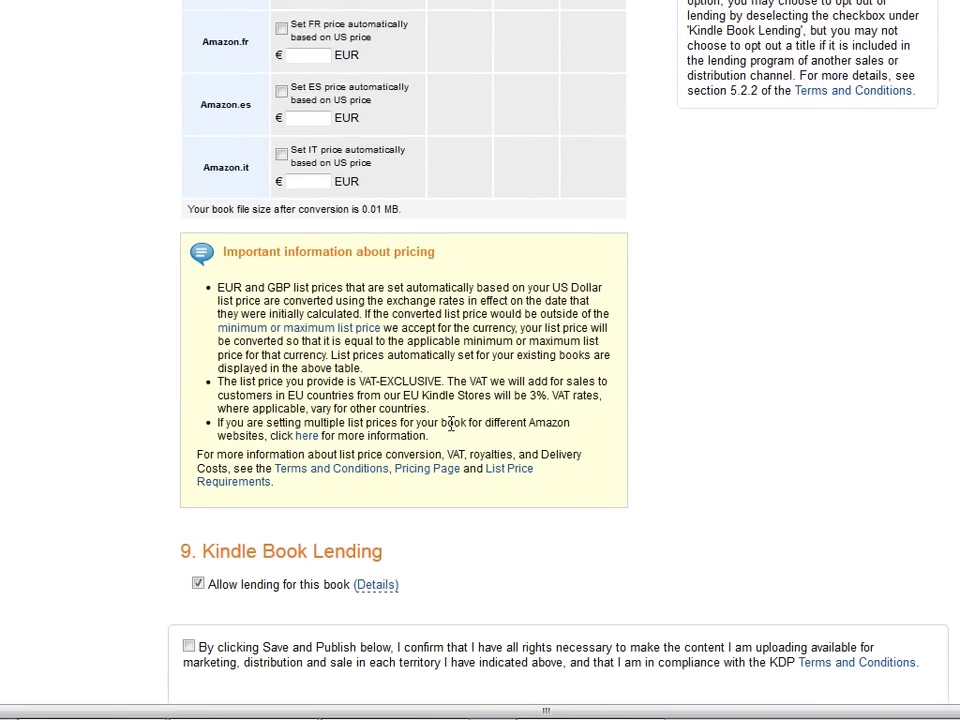
scroll(451, 424, down, 2)
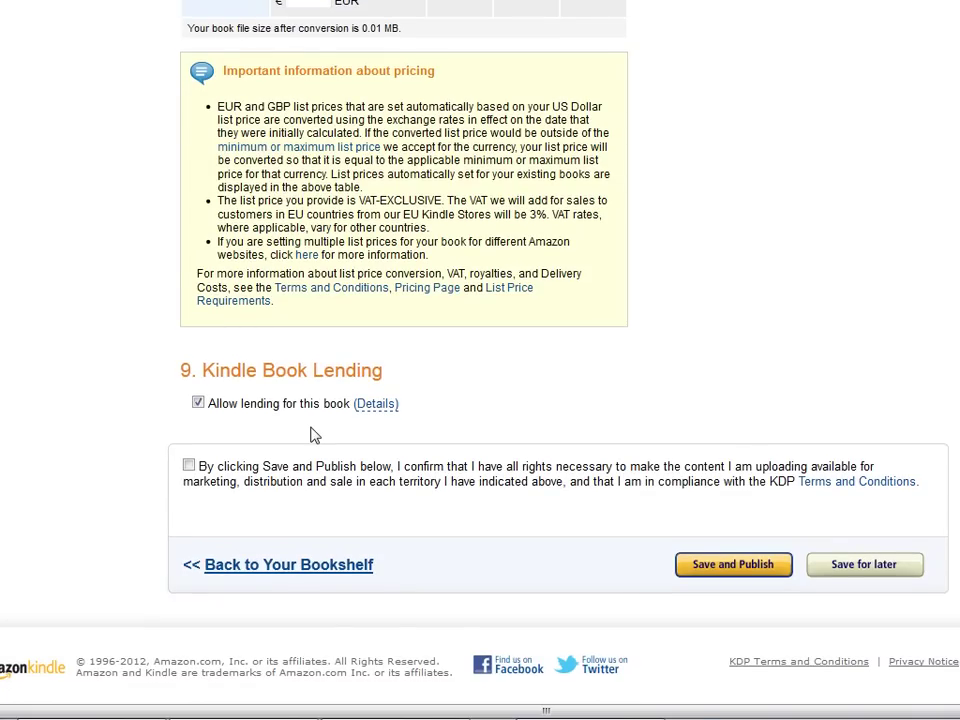
click(189, 466)
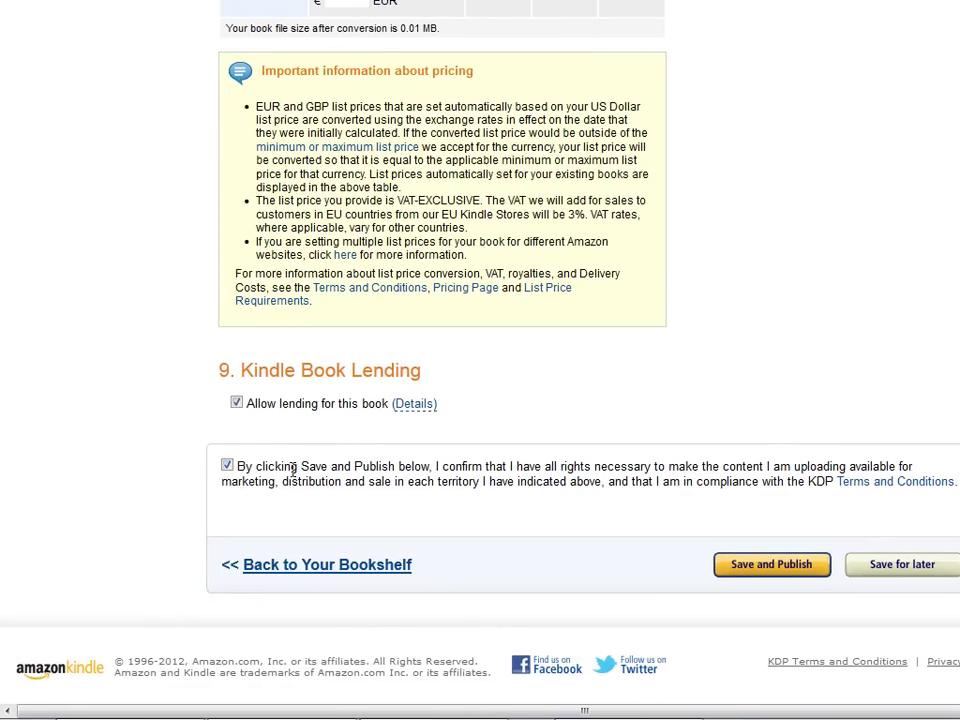